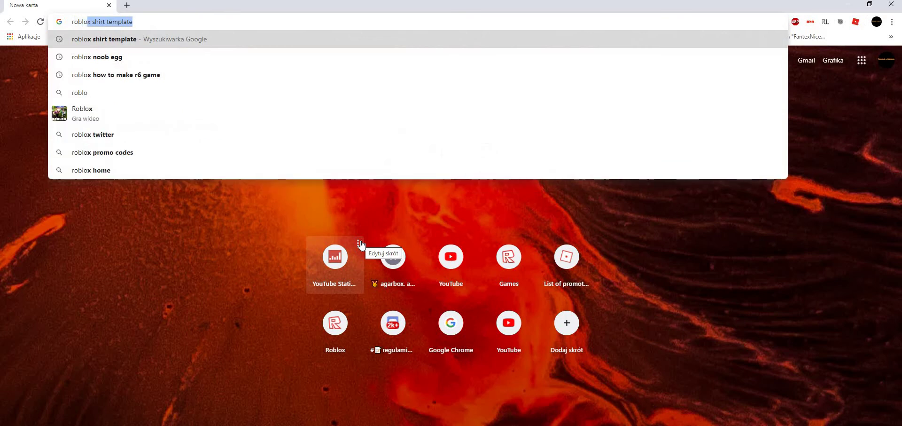
# Search Google Images for "roblox shirt template" and open the preview of the Transparent Template.png result
pyautogui.click(185, 40)
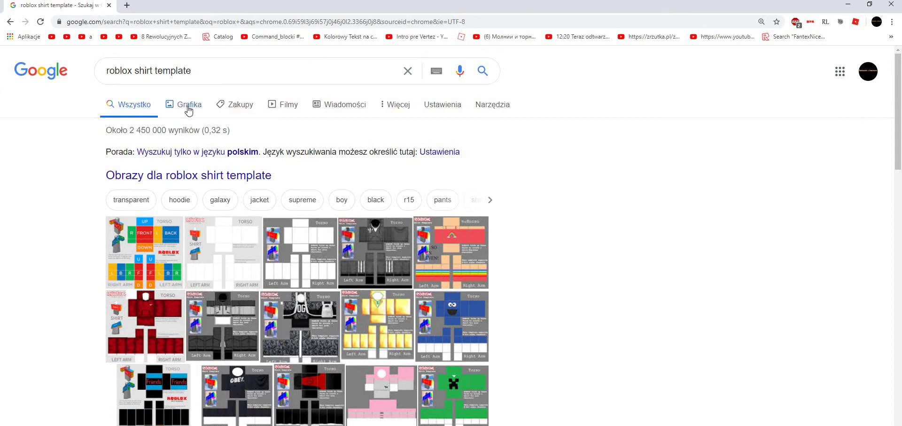
pyautogui.click(188, 108)
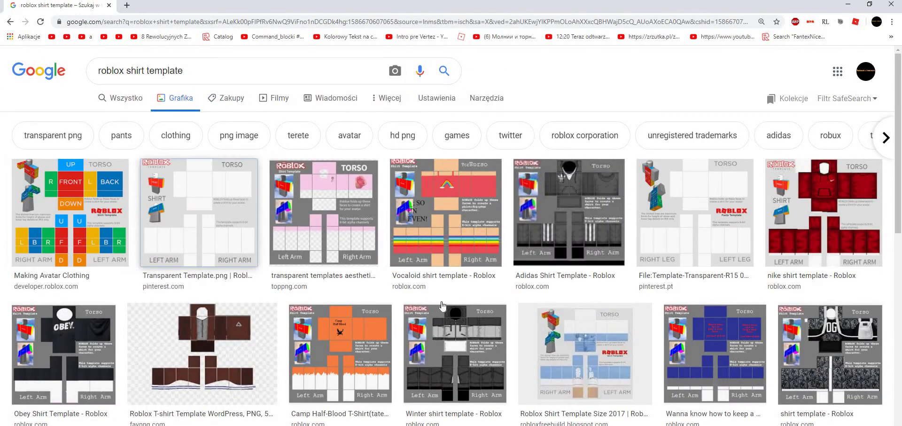
pyautogui.click(216, 222)
pyautogui.rightClick(658, 221)
pyautogui.click(707, 304)
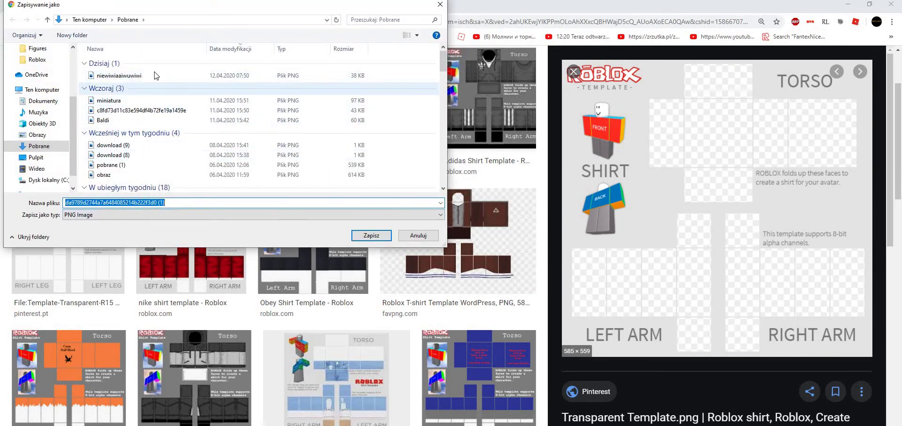
pyautogui.click(413, 235)
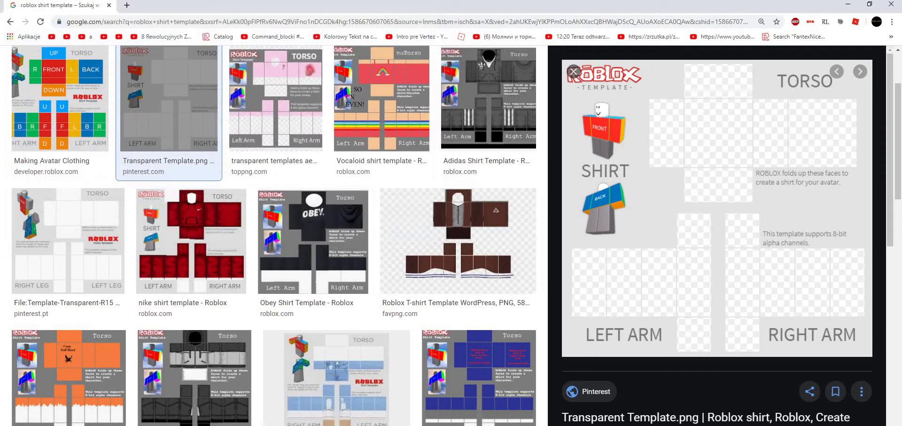
# Minimize the browser, launch paint.net from the desktop and maximize its window
pyautogui.click(848, 4)
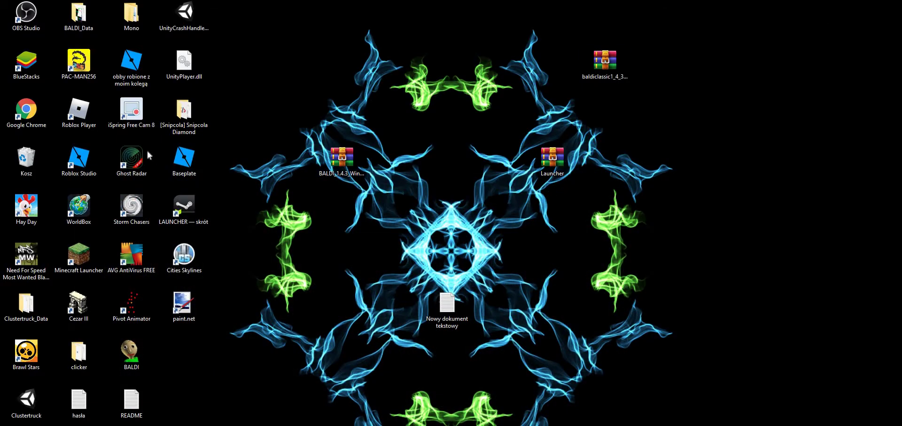
pyautogui.doubleClick(177, 318)
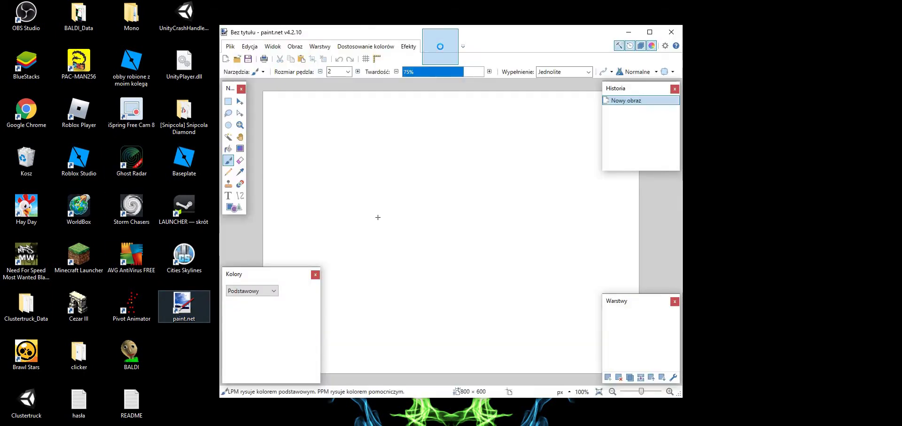
pyautogui.click(651, 32)
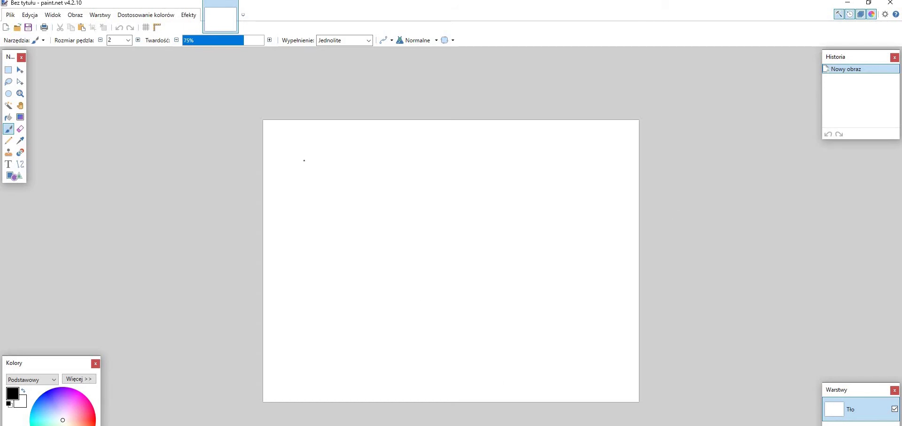
# Open the shirt template image niewiwiaaiwuwiwi.png from the Downloads folder (Pobrane)
pyautogui.click(10, 15)
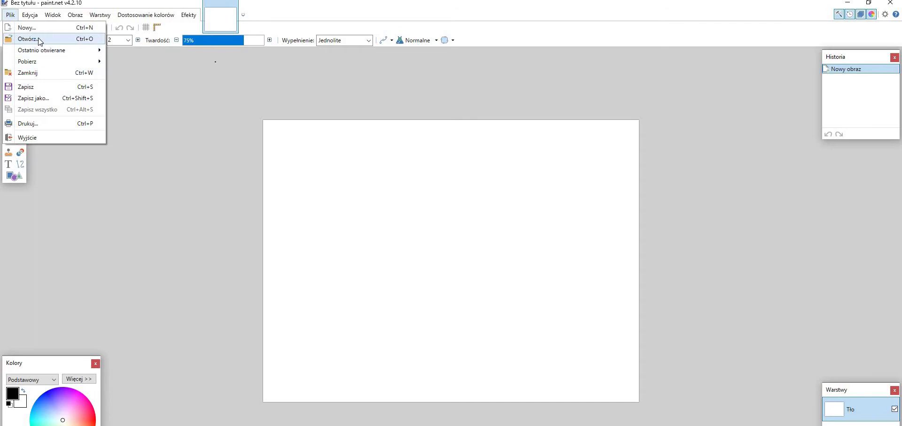
pyautogui.click(39, 40)
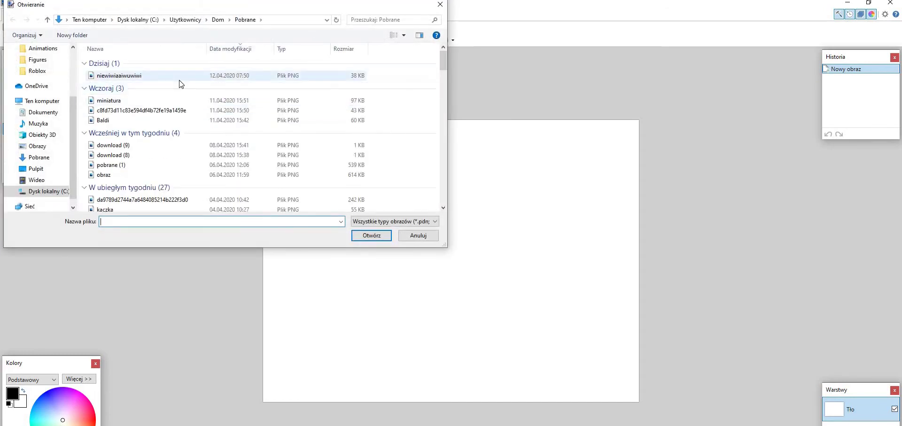
pyautogui.doubleClick(179, 80)
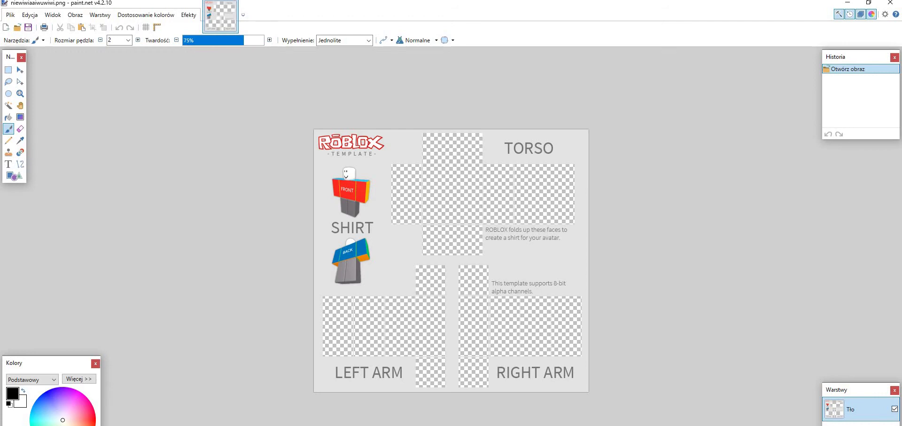
# Switch to Chrome, replace the template search with a new tab and search Google Images for "blue texture"
pyautogui.click(219, 423)
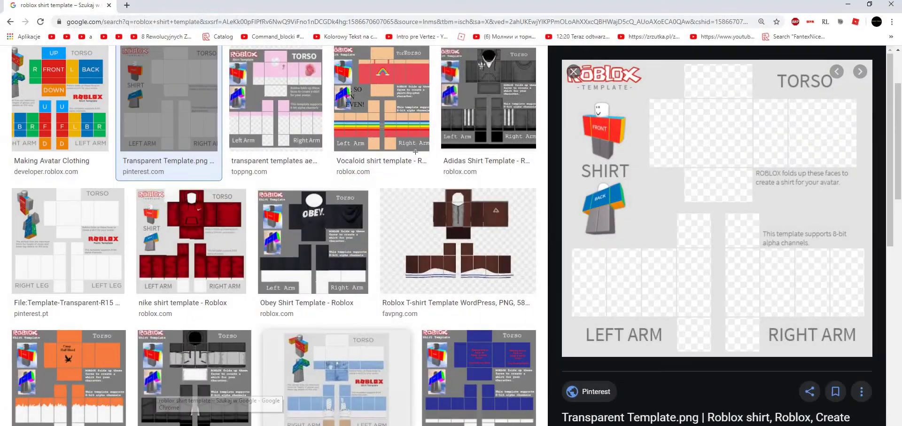
pyautogui.click(127, 6)
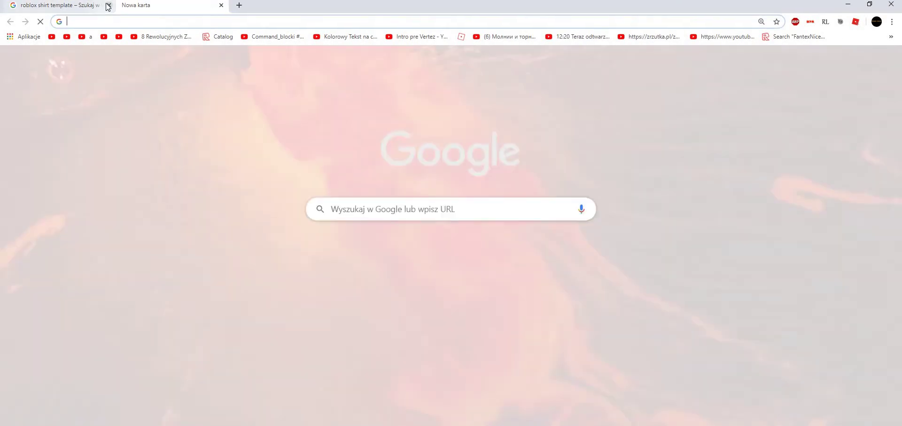
pyautogui.click(106, 5)
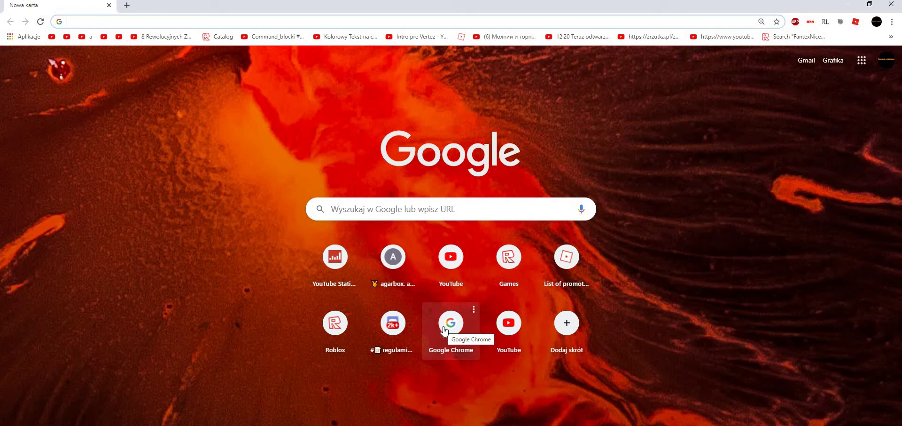
pyautogui.click(351, 211)
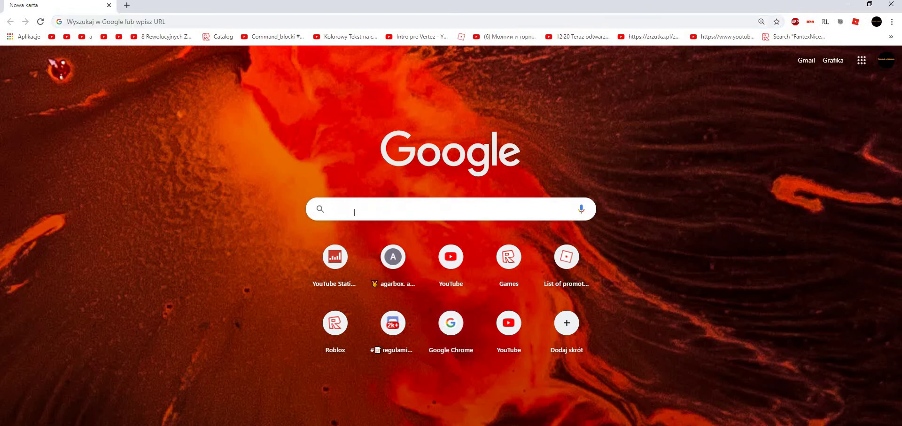
pyautogui.write('blue texture')
pyautogui.press('Return')
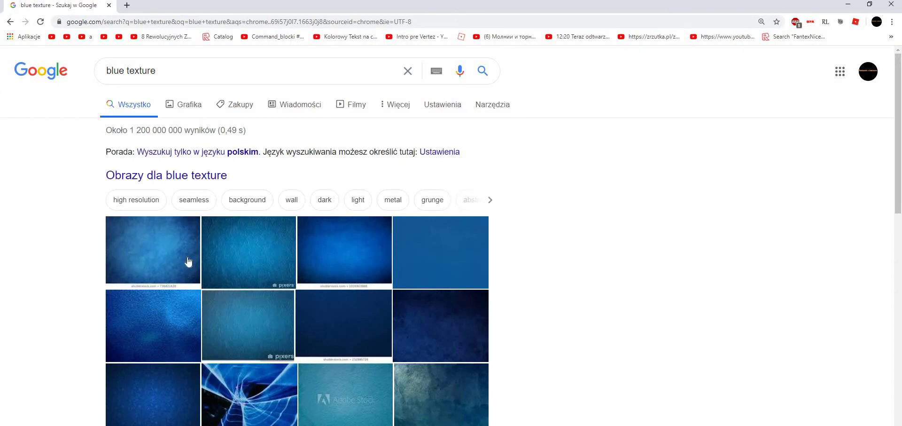
pyautogui.click(185, 113)
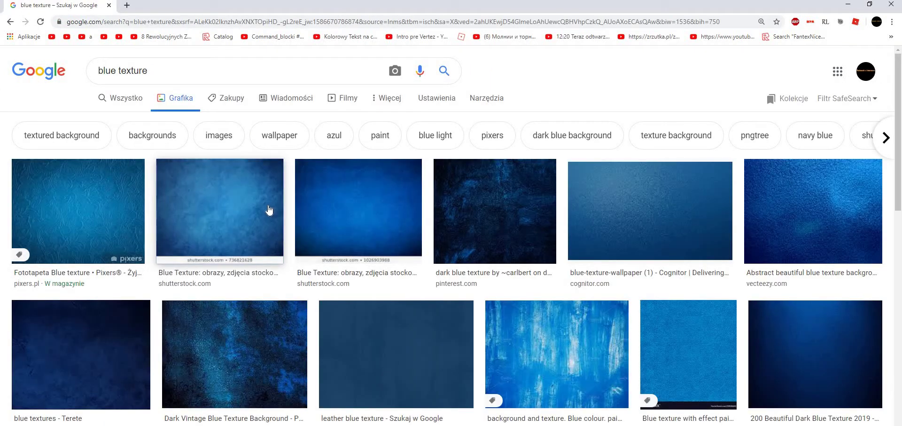
# Save the Shutterstock blue grunge texture image to the Downloads folder as a WEBP file under its suggested name
pyautogui.click(268, 208)
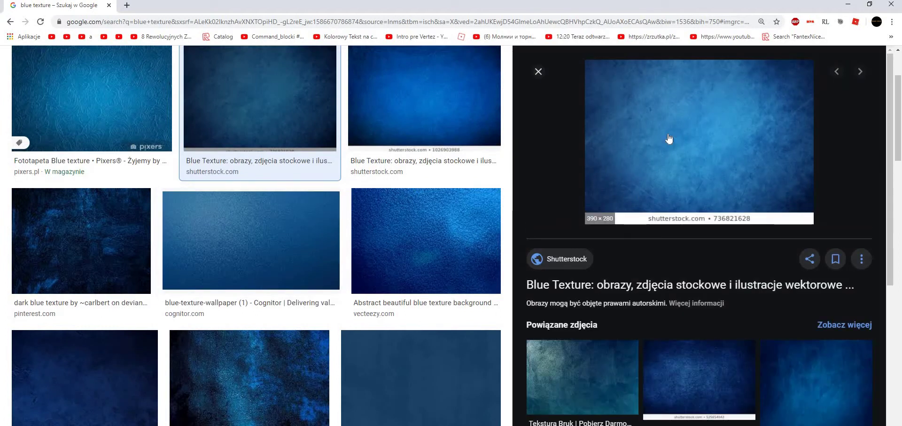
pyautogui.rightClick(534, 232)
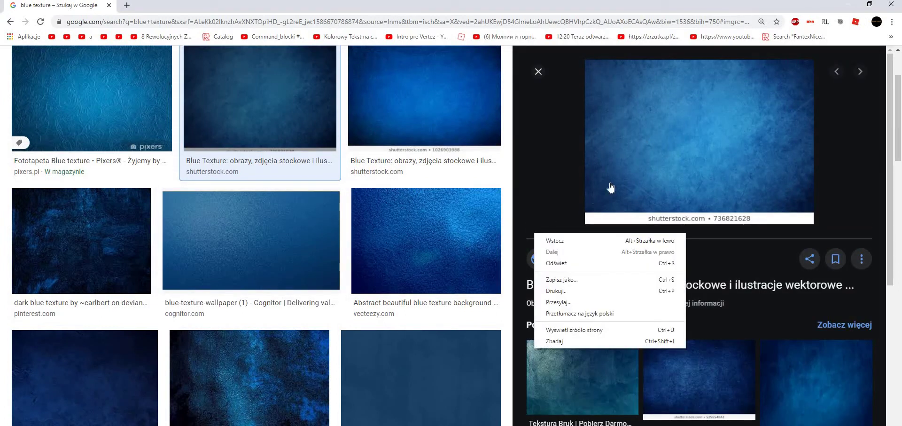
pyautogui.rightClick(611, 188)
pyautogui.click(643, 263)
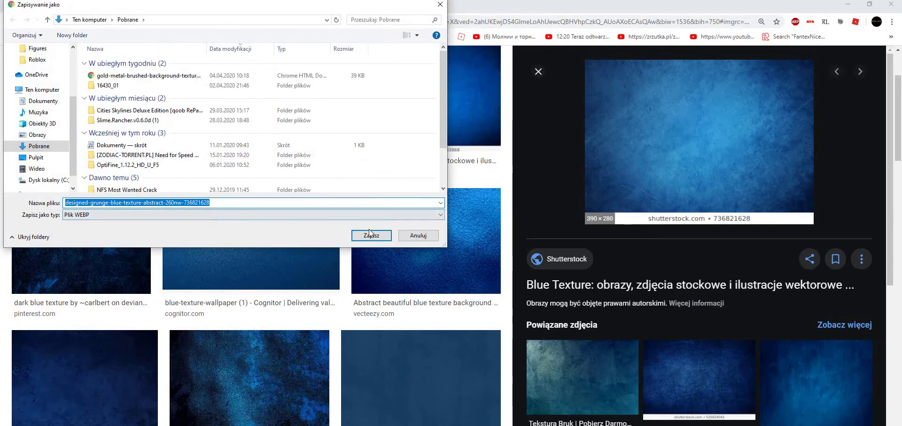
pyautogui.click(371, 234)
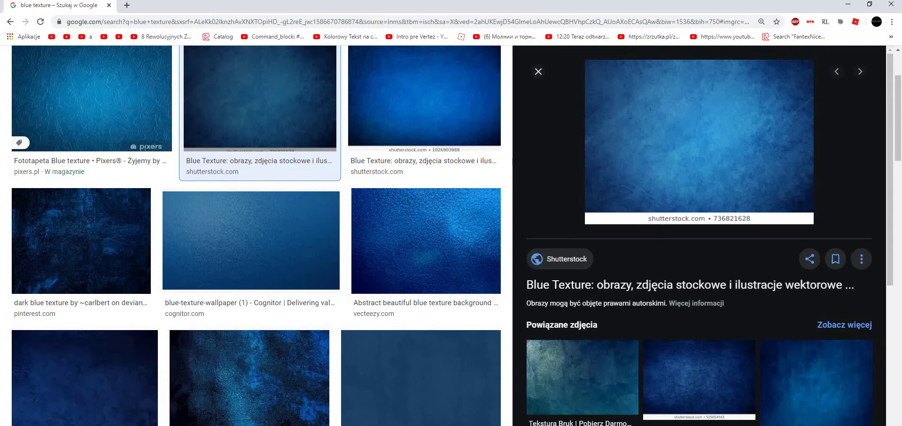
# Save the Vecteezy "Abstract beautiful blue texture background" image to the Downloads folder
pyautogui.click(426, 240)
pyautogui.rightClick(636, 167)
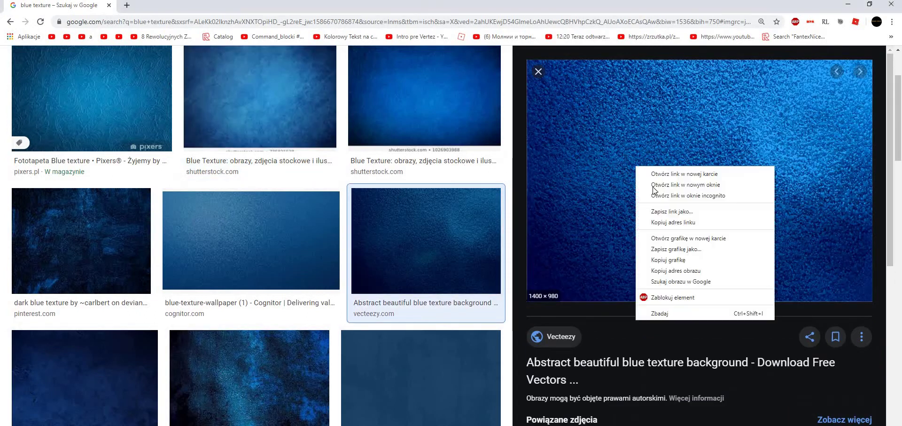
pyautogui.click(662, 249)
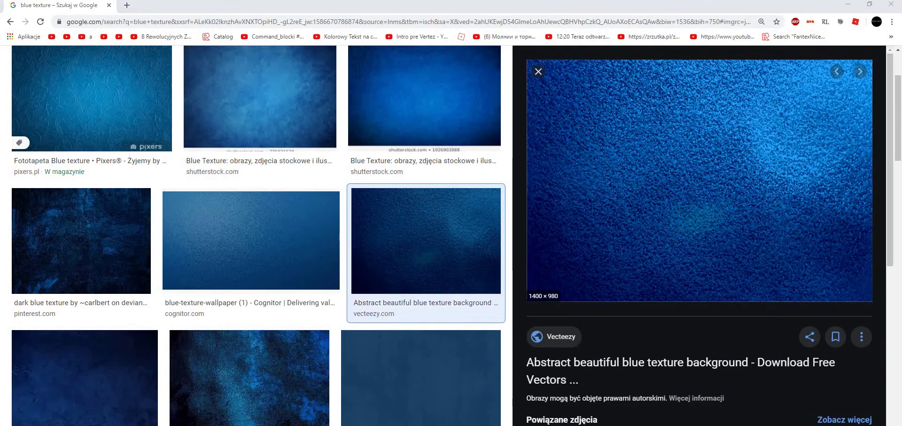
pyautogui.click(367, 235)
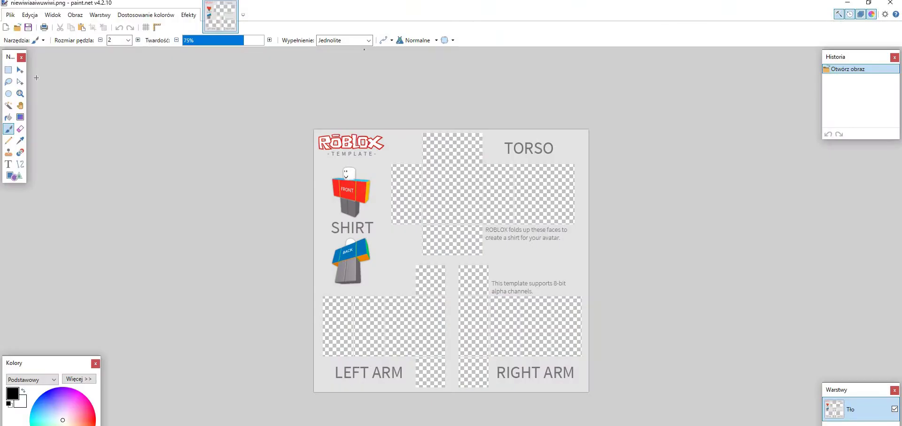
# Open the downloaded vector-abstract-beautiful-blue-texture-background.jpg in paint.net alongside the shirt template
pyautogui.click(10, 15)
pyautogui.click(14, 41)
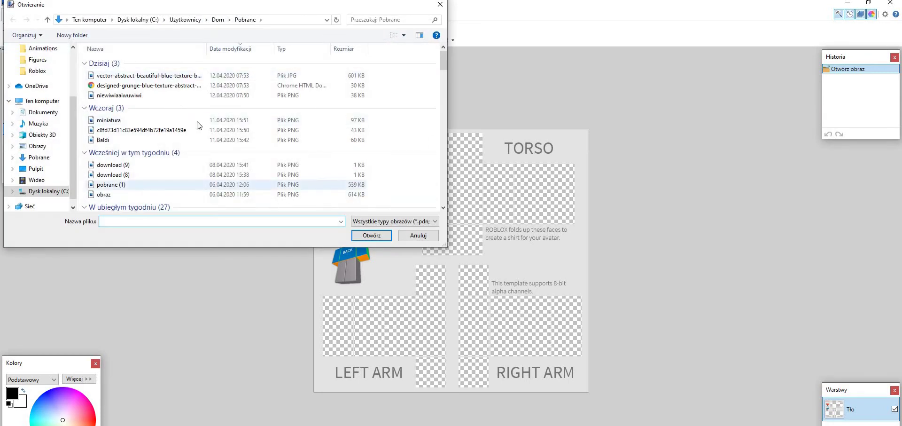
pyautogui.click(145, 76)
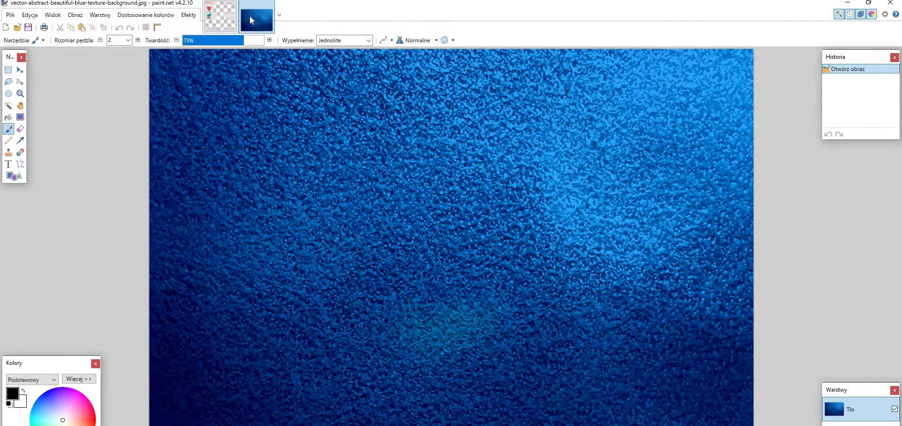
pyautogui.click(368, 215)
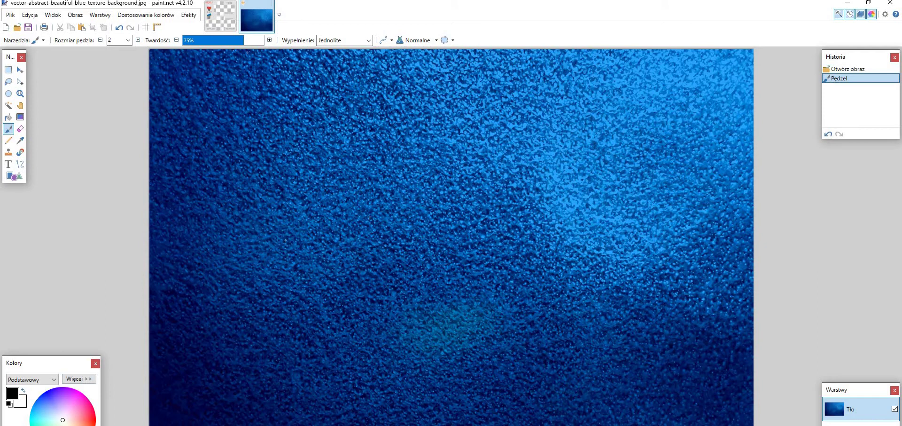
# Copy the blue texture into the shirt template image, keeping the template's canvas size
pyautogui.click(209, 13)
pyautogui.hotkey('ctrl', 'v')
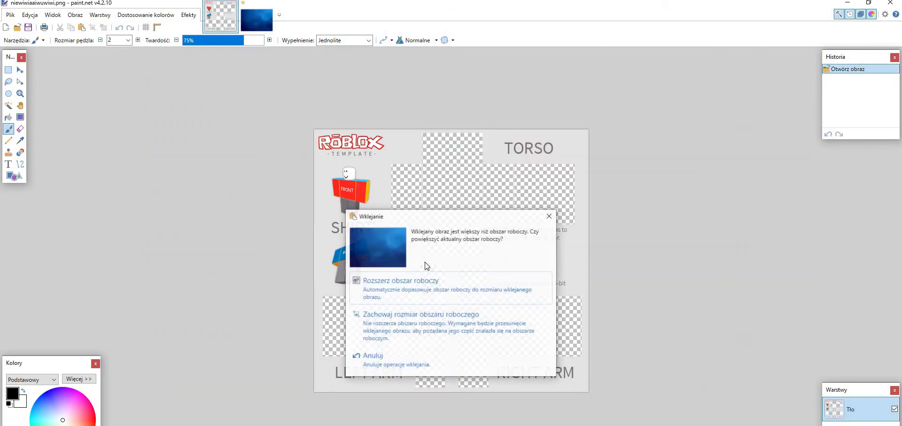
pyautogui.click(393, 332)
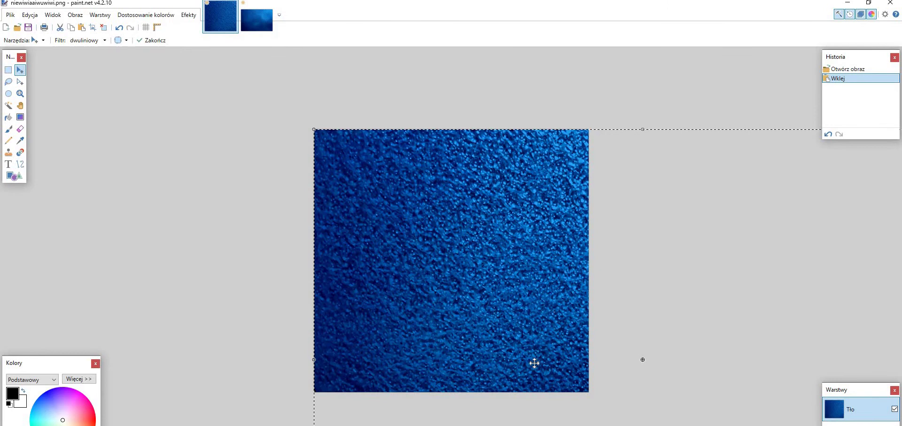
# Scale the pasted texture down to a thin horizontal strip and move it onto the lower part of the torso's middle row
pyautogui.moveTo(643, 129); pyautogui.dragTo(576, 314)
pyautogui.moveTo(469, 308); pyautogui.dragTo(437, 153)
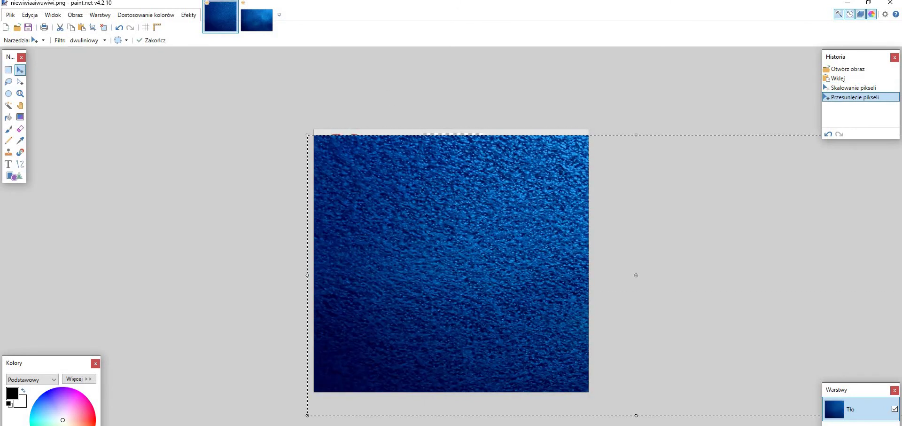
pyautogui.moveTo(471, 333); pyautogui.dragTo(512, 410)
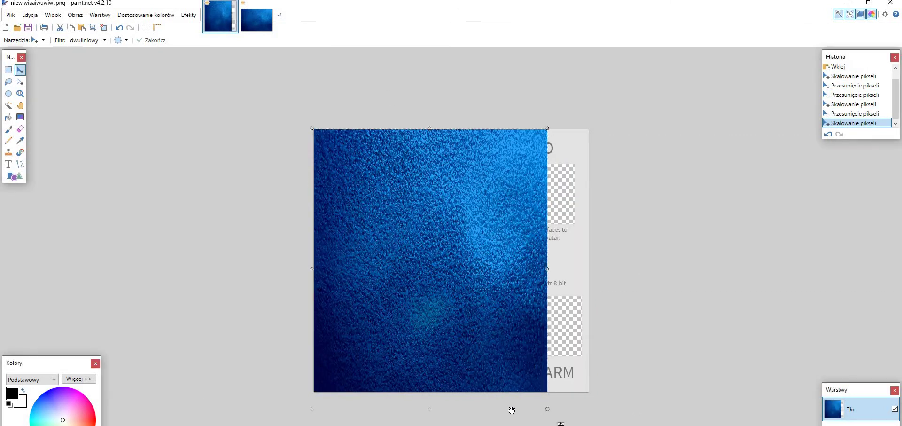
pyautogui.moveTo(429, 409); pyautogui.dragTo(530, 146)
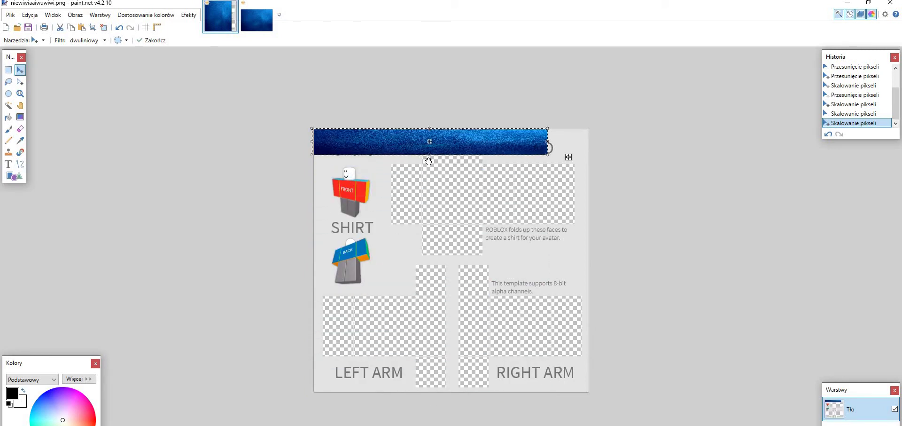
pyautogui.moveTo(454, 147); pyautogui.dragTo(538, 213)
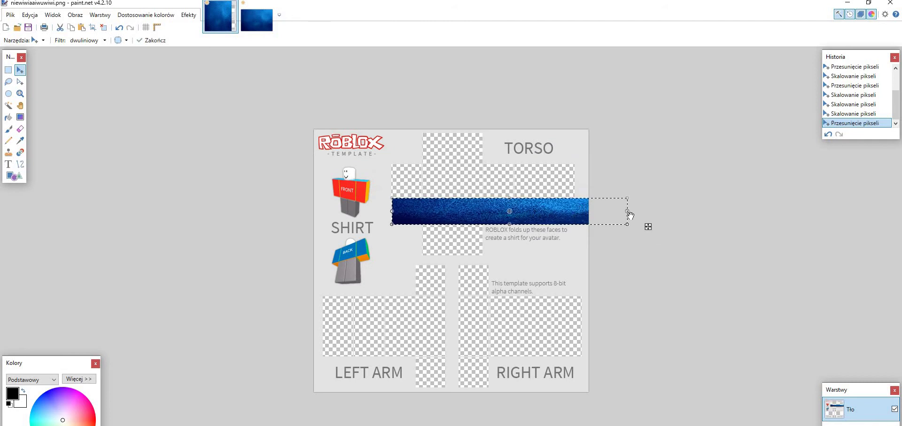
# Resize the texture strip to cover exactly the front square of the torso
pyautogui.moveTo(630, 215); pyautogui.dragTo(578, 190)
pyautogui.moveTo(484, 199); pyautogui.dragTo(512, 201)
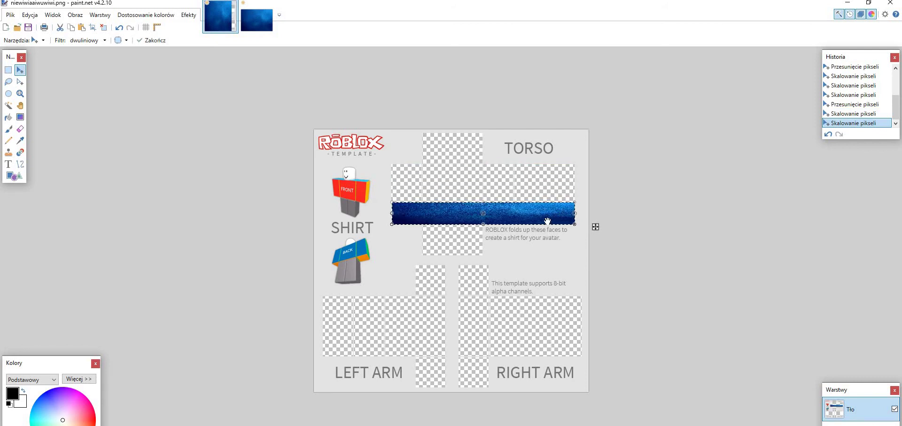
pyautogui.moveTo(574, 214); pyautogui.dragTo(517, 215)
pyautogui.moveTo(480, 238); pyautogui.dragTo(481, 234)
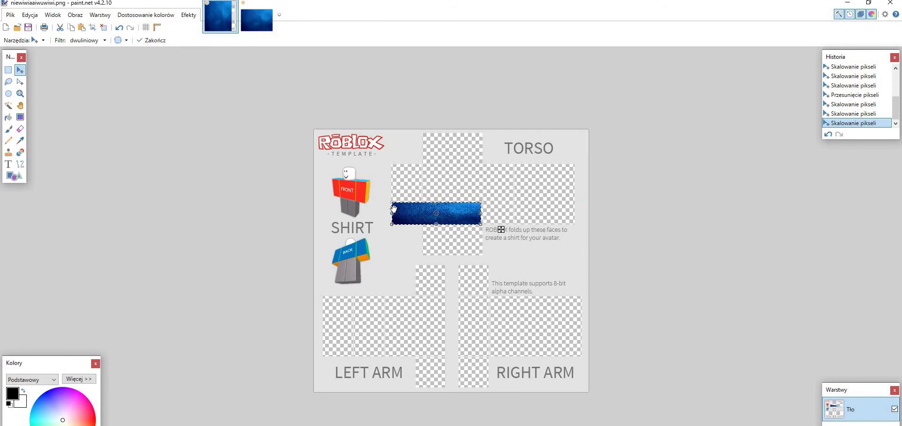
pyautogui.moveTo(424, 213); pyautogui.dragTo(422, 213)
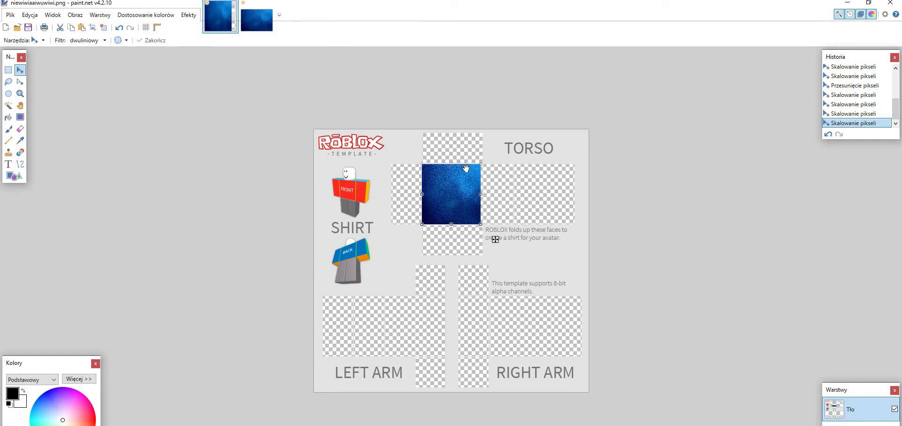
# Widen the blue texture slightly so its side edge meets the edge of the torso's front square
pyautogui.moveTo(466, 169); pyautogui.dragTo(466, 167)
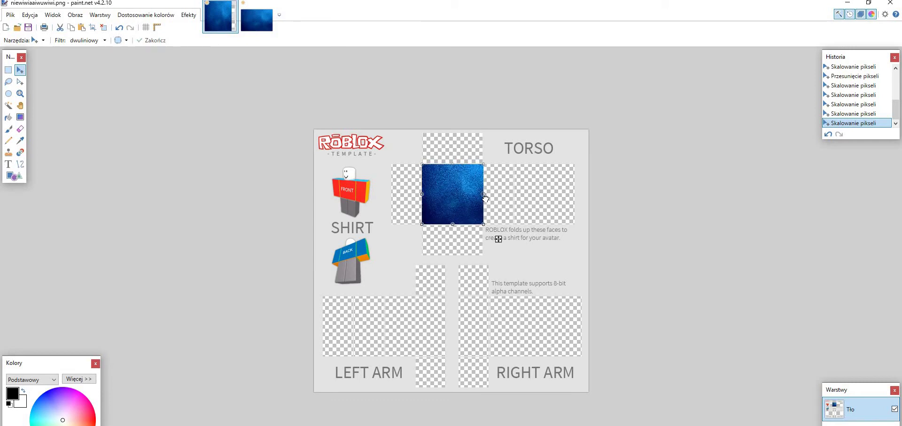
pyautogui.moveTo(486, 198); pyautogui.dragTo(487, 198)
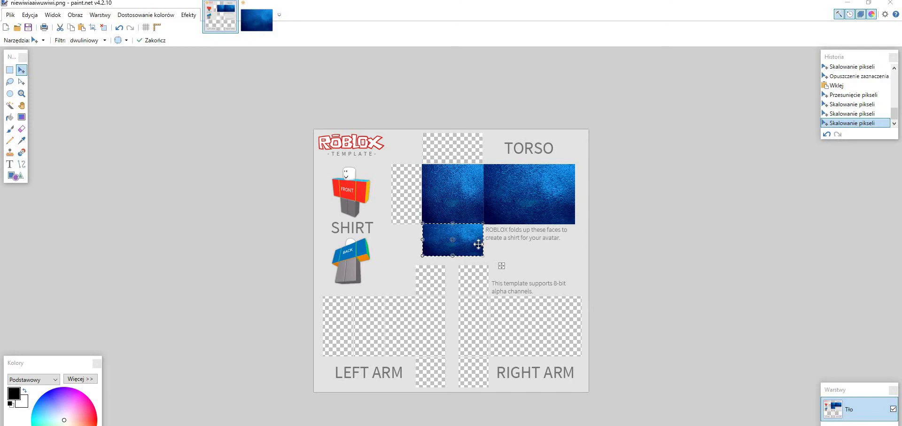
# Move the small texture copy onto the flap above the torso's front square, deselect it and paste another copy
pyautogui.moveTo(479, 243); pyautogui.dragTo(468, 147)
pyautogui.press('Return')
pyautogui.hotkey('ctrl', 'd')
pyautogui.hotkey('ctrl', 'v')
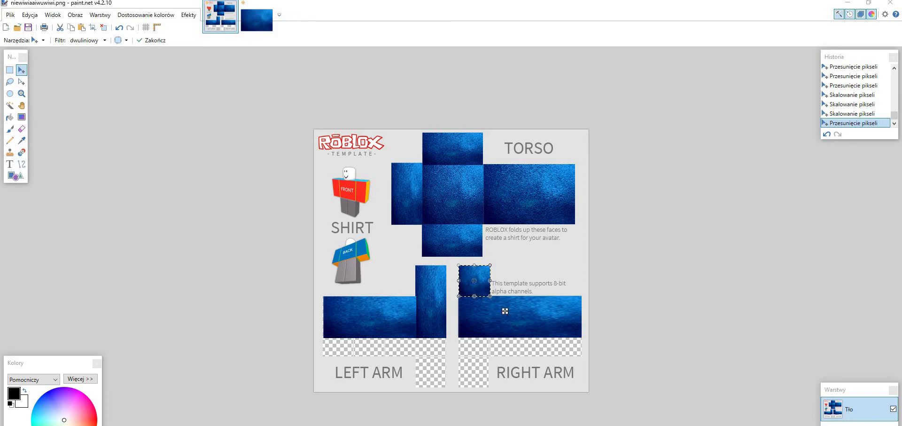
# Switch to Chrome and replace the blue texture search tab with a new blank tab
pyautogui.hotkey('alt', 'Tab')
pyautogui.click(127, 5)
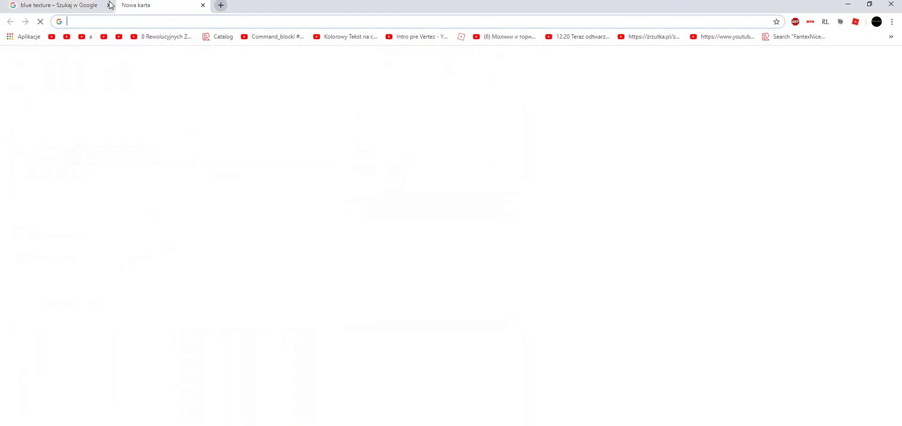
pyautogui.click(109, 5)
pyautogui.click(356, 209)
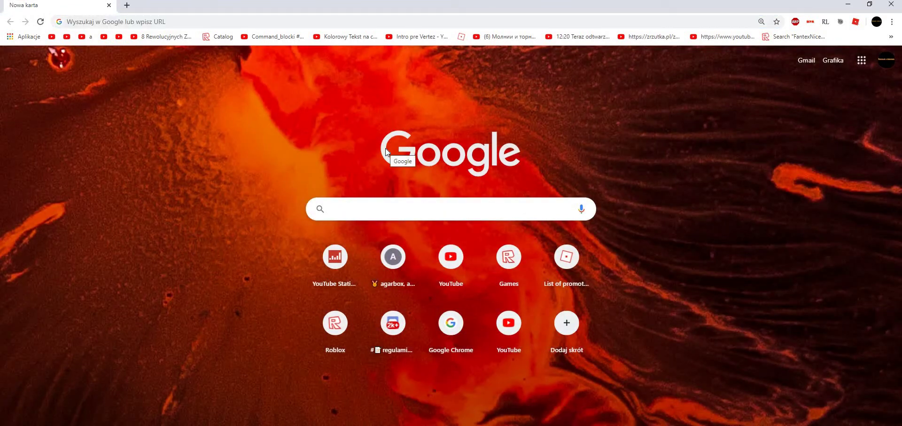
# Search Google for cooltext and open the cooltext.com graphics generator
pyautogui.write('cooltt')
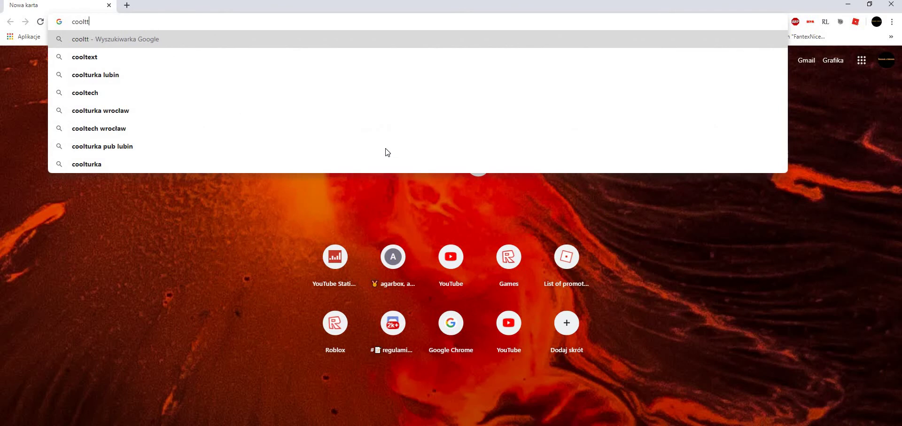
pyautogui.press('BackSpace')
pyautogui.click(210, 64)
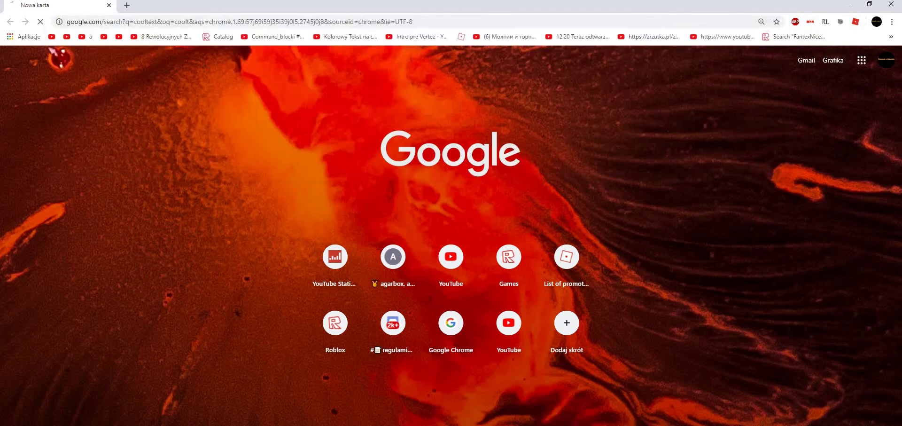
pyautogui.click(155, 156)
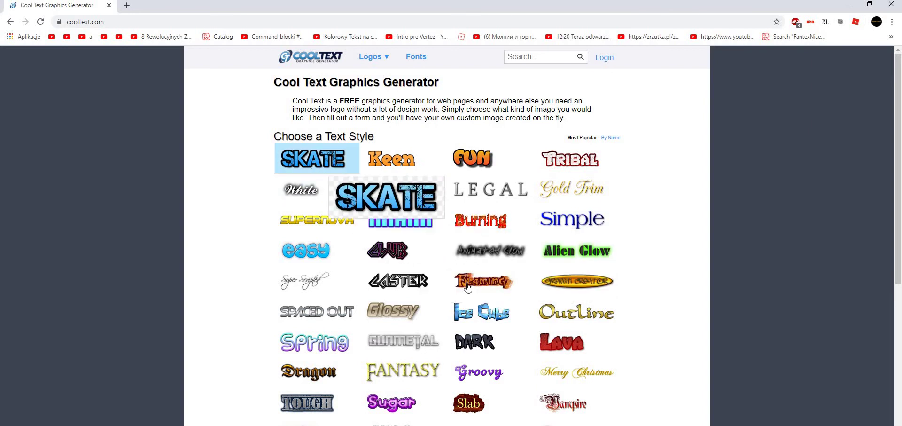
# Create a logo in the Skate text style with the text "Zakątek Galaktyki"
pyautogui.click(310, 160)
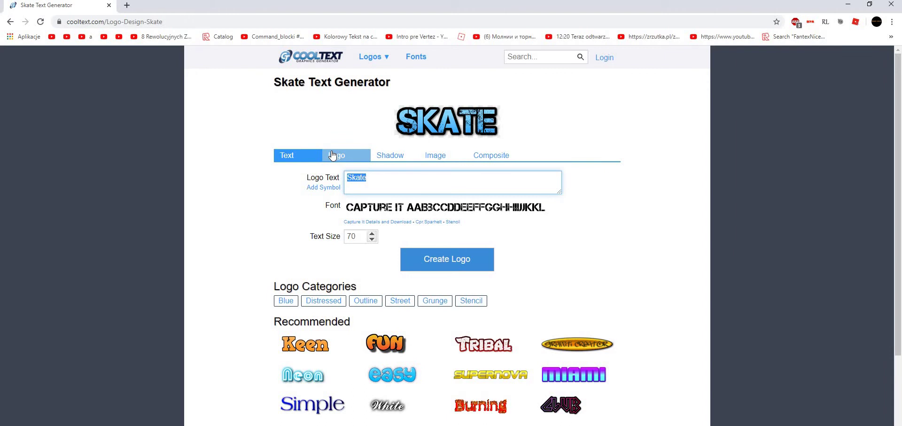
pyautogui.write('Zakątek')
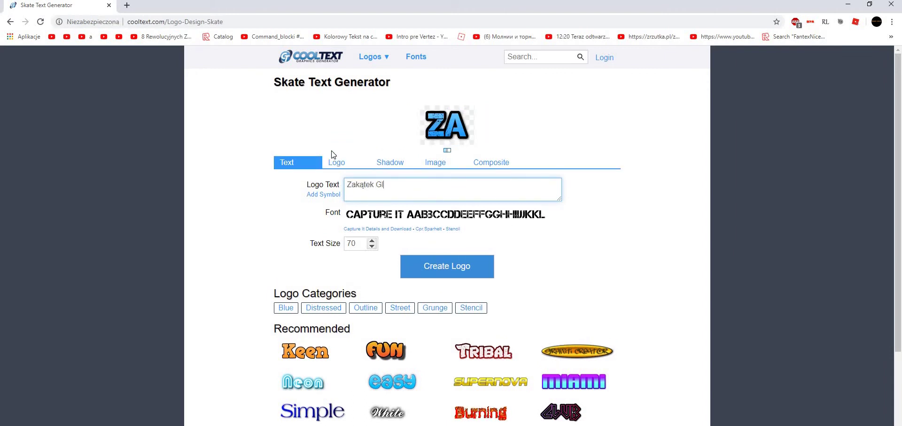
pyautogui.write(' Galat')
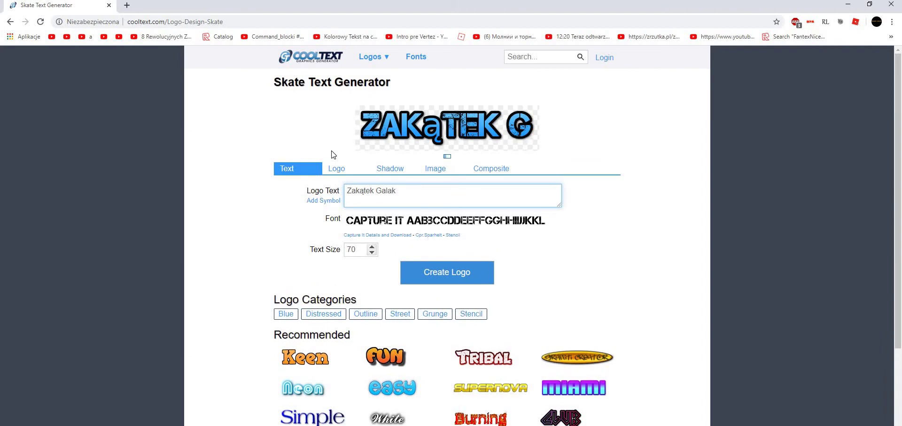
pyautogui.press('BackSpace')
pyautogui.press('BackSpace')
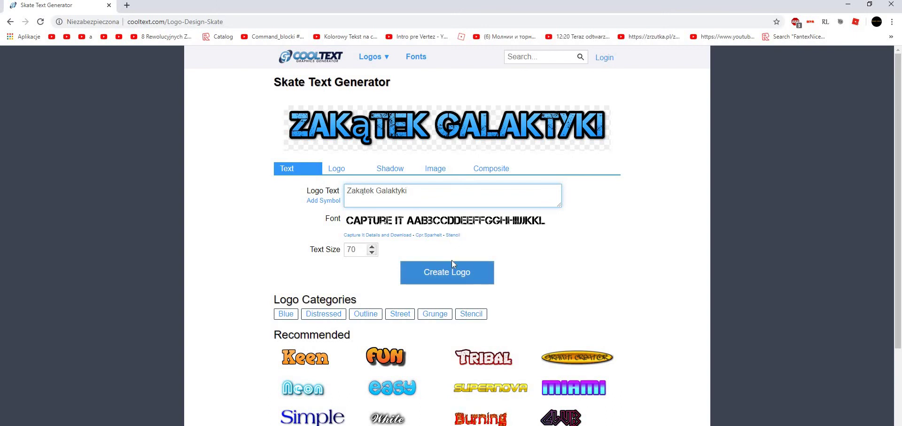
pyautogui.click(461, 272)
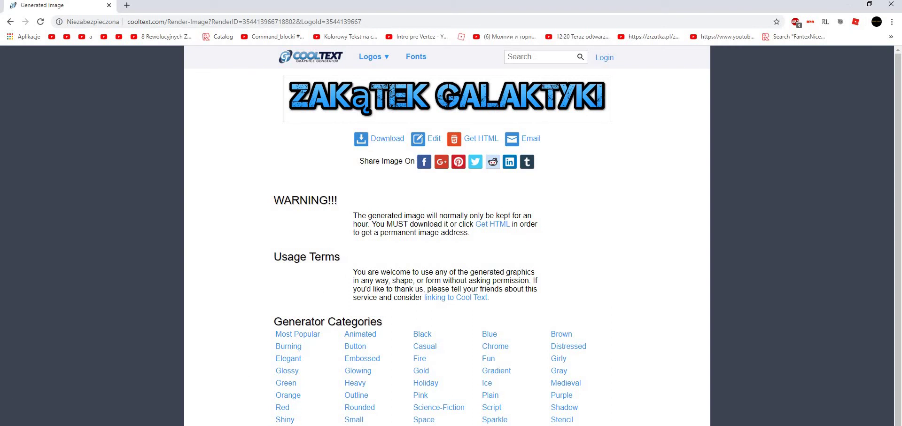
# Switch to paint.net and open the downloaded logo cooltext354413966718802.png alongside the shirt template
pyautogui.hotkey('alt', 'Tab')
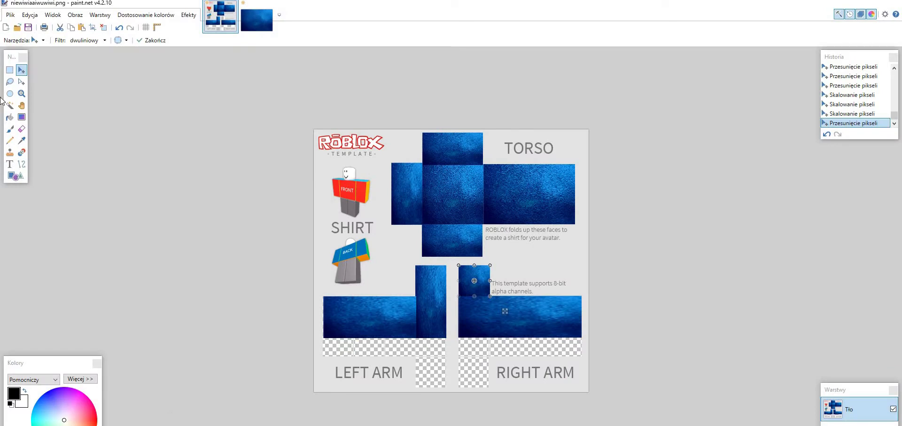
pyautogui.click(9, 15)
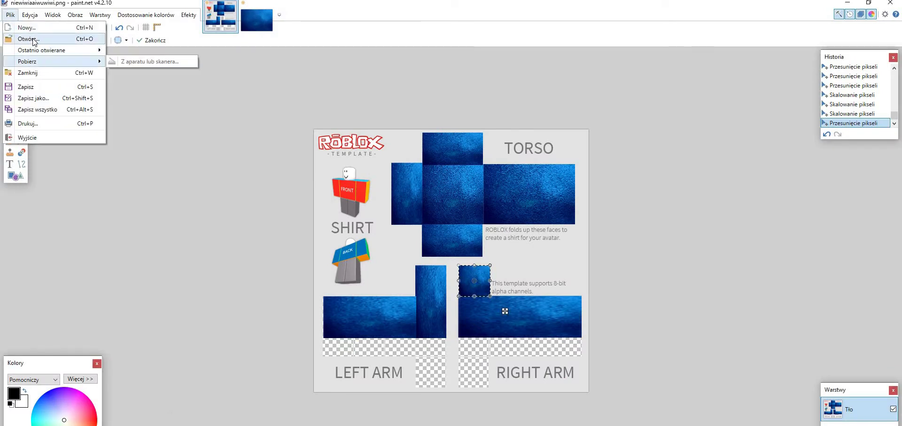
pyautogui.click(34, 40)
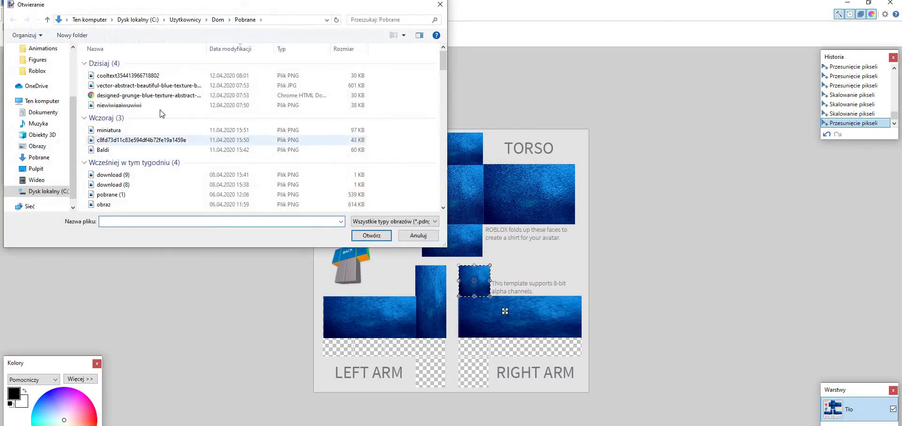
pyautogui.click(143, 75)
pyautogui.doubleClick(143, 75)
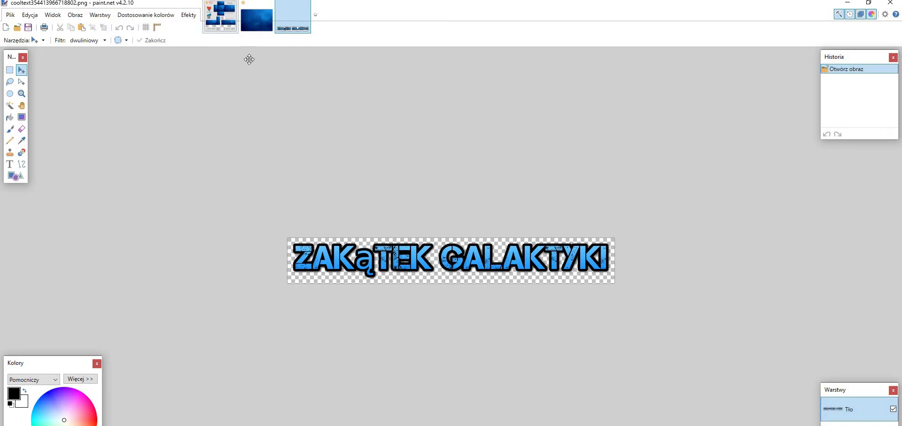
# Copy the whole logo image into the shirt template, keeping the template's canvas size
pyautogui.hotkey('ctrl', 'a')
pyautogui.click(635, 287)
pyautogui.click(225, 21)
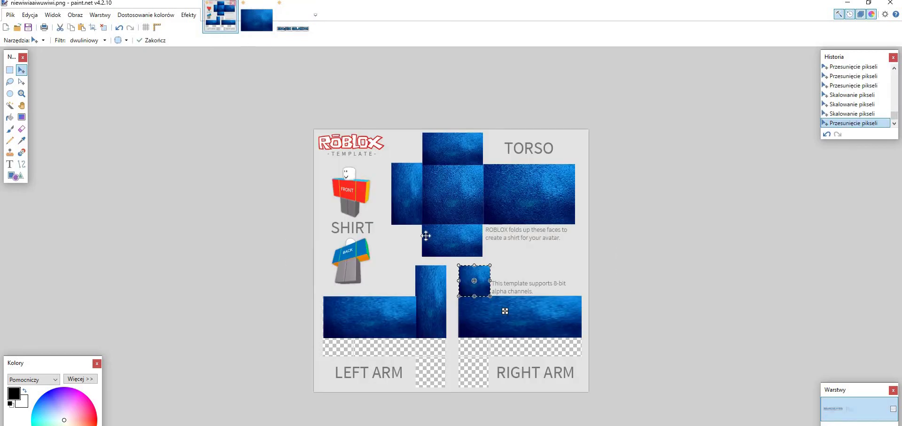
pyautogui.hotkey('ctrl', 'v')
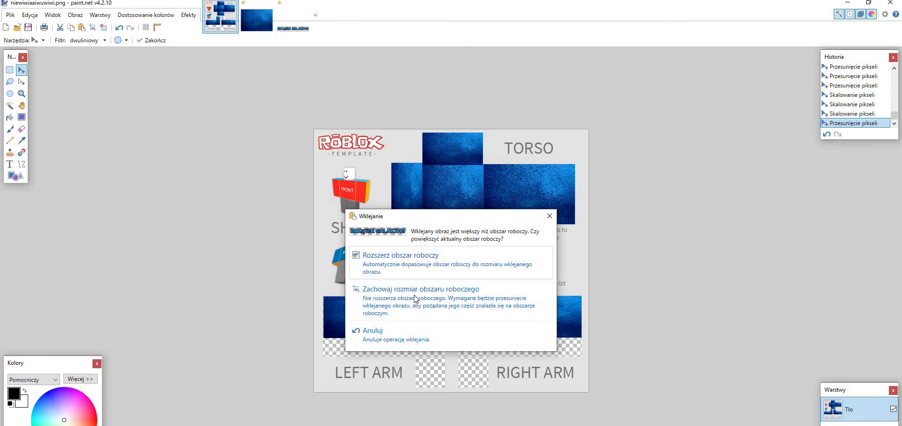
pyautogui.click(424, 289)
# Shrink the pasted logo to the width of the torso's front square and place it across the square's upper part
pyautogui.moveTo(667, 180); pyautogui.dragTo(772, 218)
pyautogui.moveTo(555, 204); pyautogui.dragTo(554, 203)
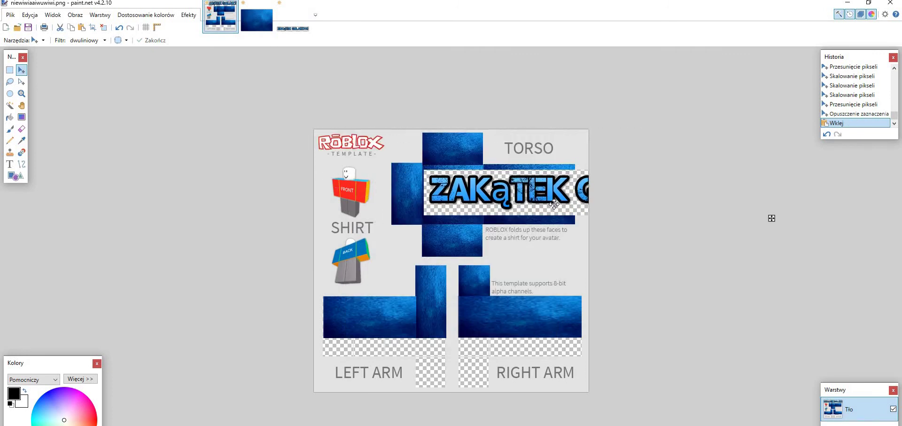
pyautogui.moveTo(744, 196); pyautogui.dragTo(467, 187)
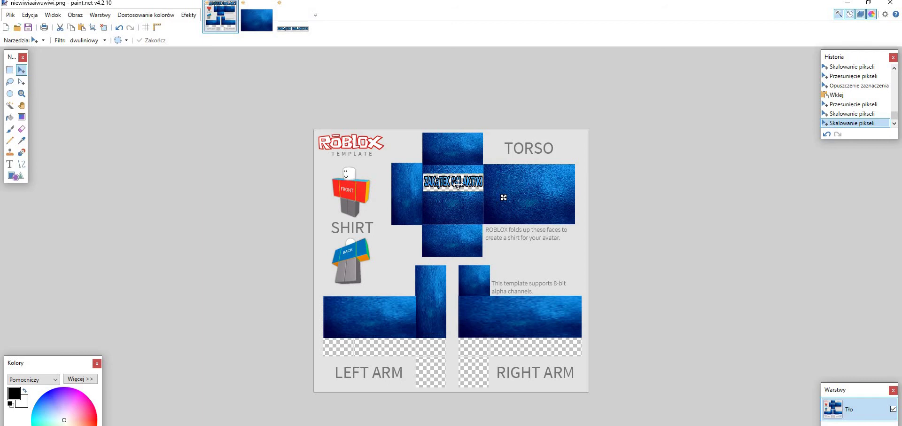
pyautogui.click(504, 197)
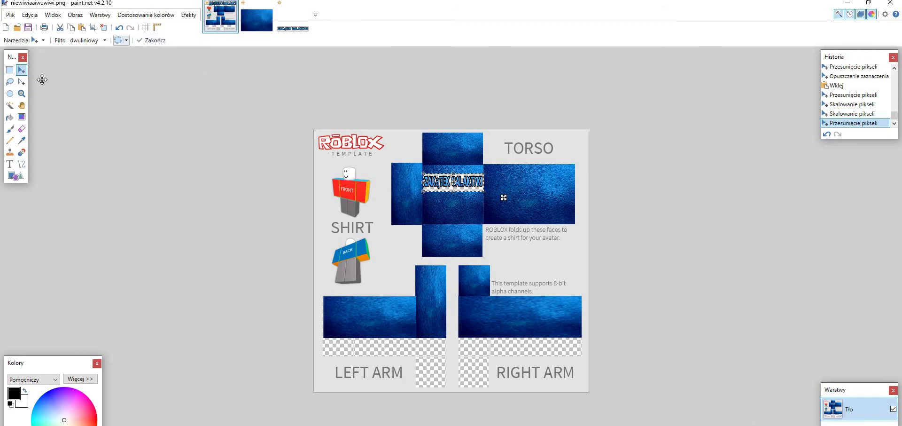
# Fill the transparent background around the logo text with solid blue using the Paint Bucket at 50% tolerance
pyautogui.click(8, 118)
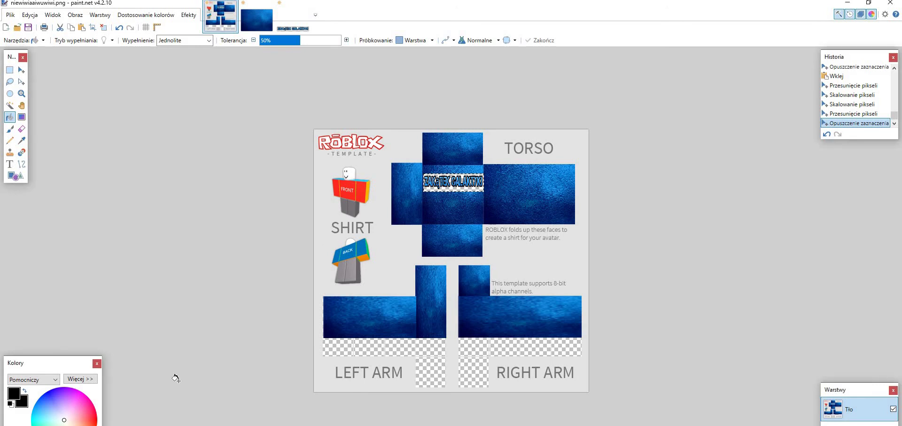
pyautogui.click(56, 388)
pyautogui.click(450, 188)
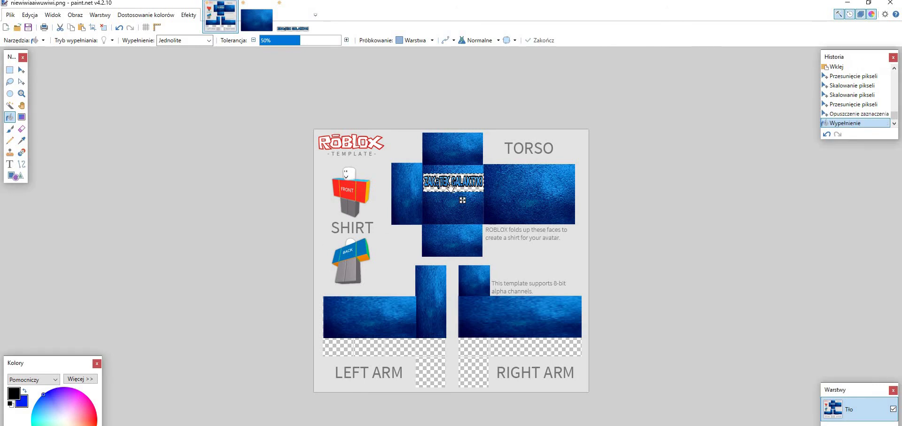
pyautogui.click(553, 141)
pyautogui.click(453, 197)
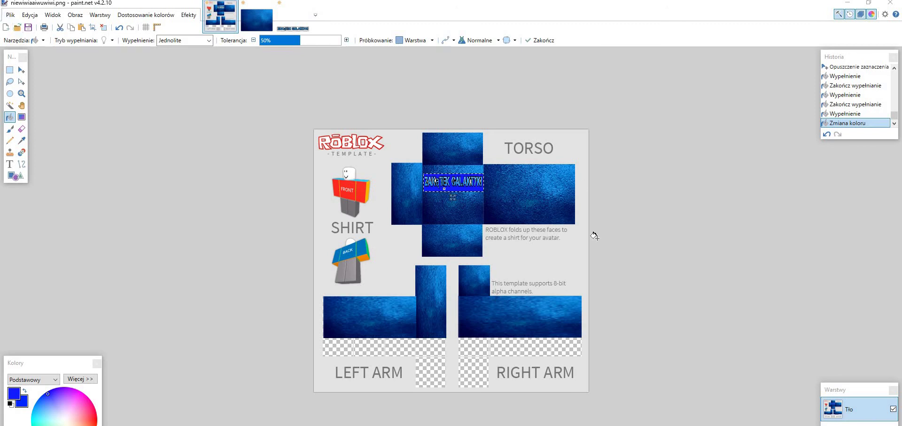
# Save the shirt image as a PNG named bluza with automatically detected color depth
pyautogui.click(9, 14)
pyautogui.moveTo(62, 66)
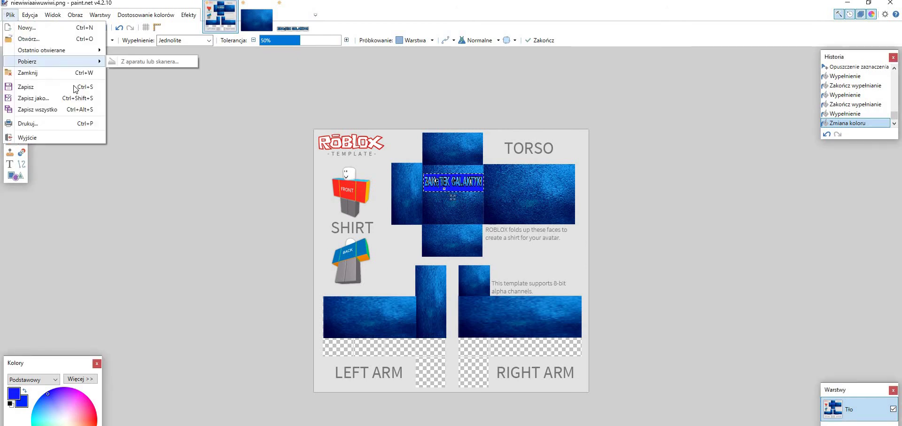
pyautogui.click(43, 98)
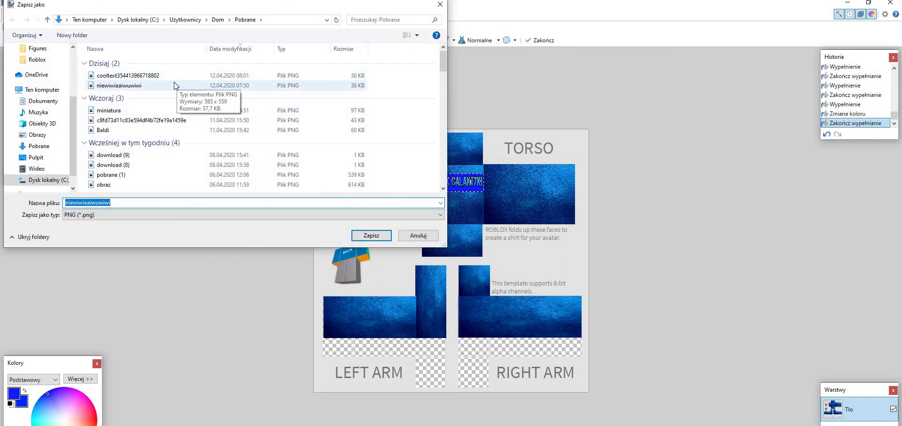
pyautogui.write('bluza')
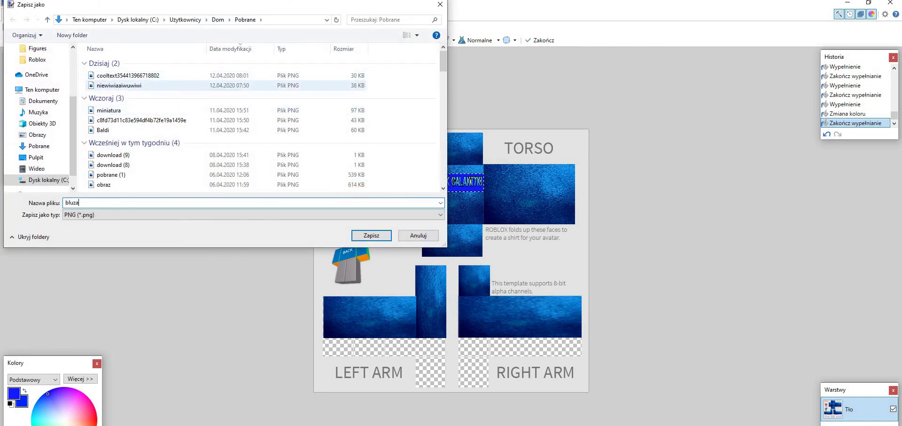
pyautogui.click(364, 235)
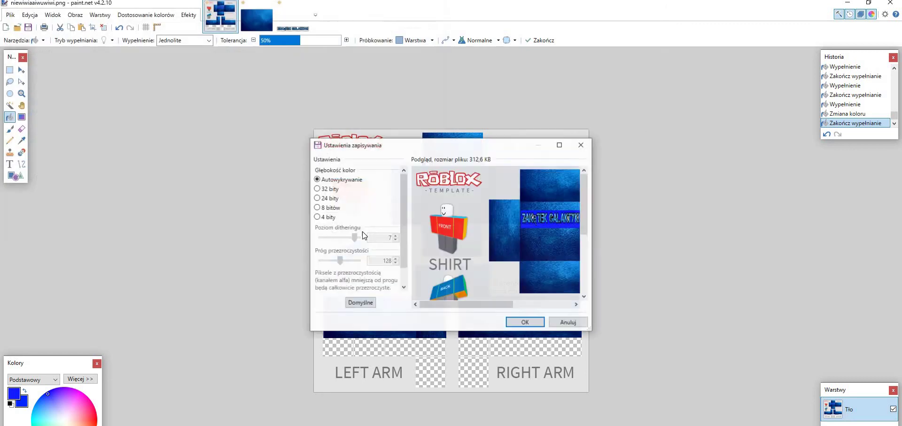
pyautogui.click(526, 324)
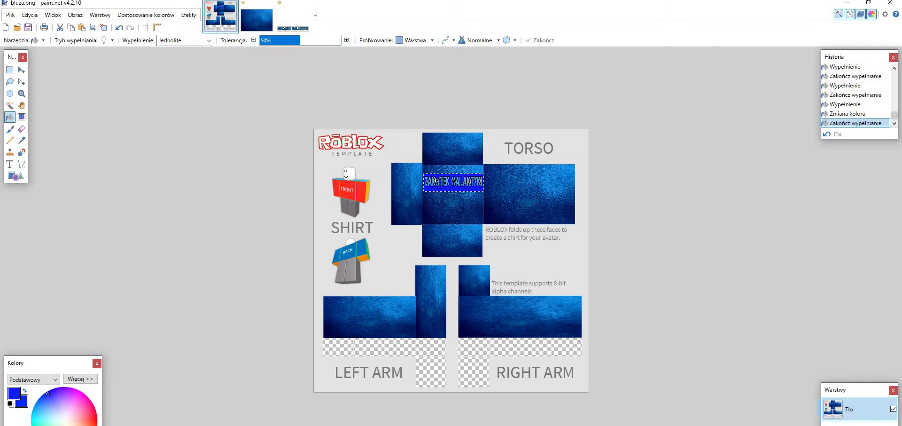
# Switch to Roblox's Create a Shirt page in Chrome, choose the bluza image and name the shirt "zakatek galaktyki"
pyautogui.hotkey('alt', 'Tab')
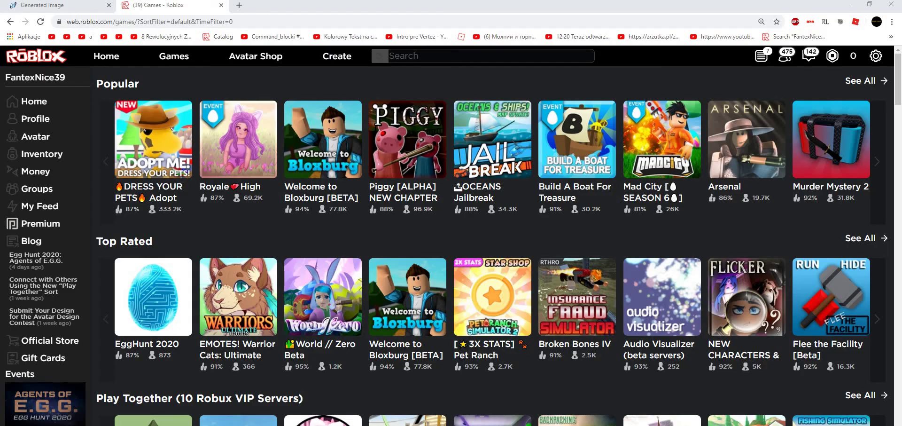
pyautogui.click(328, 65)
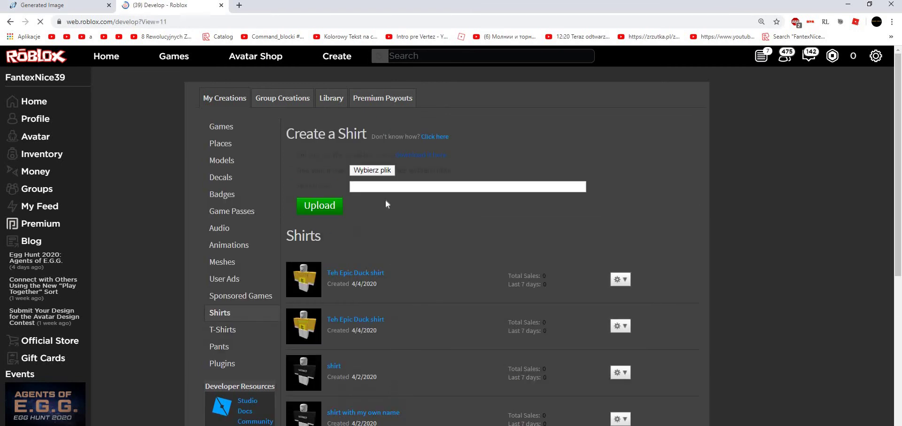
pyautogui.click(373, 172)
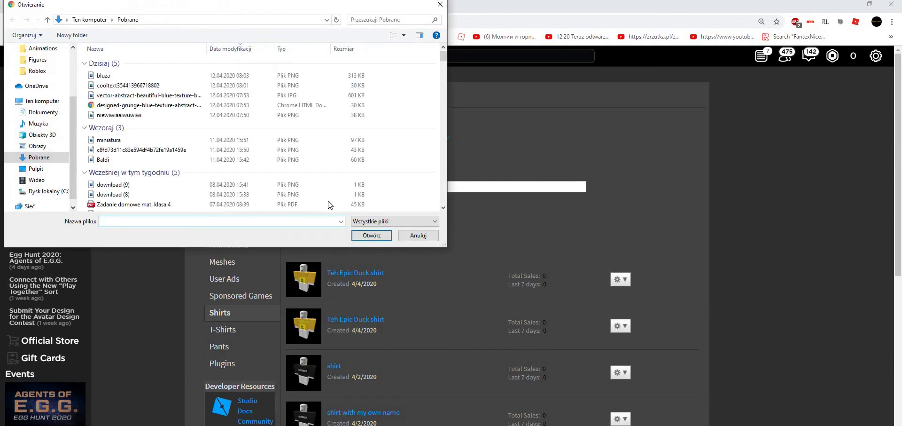
pyautogui.doubleClick(211, 76)
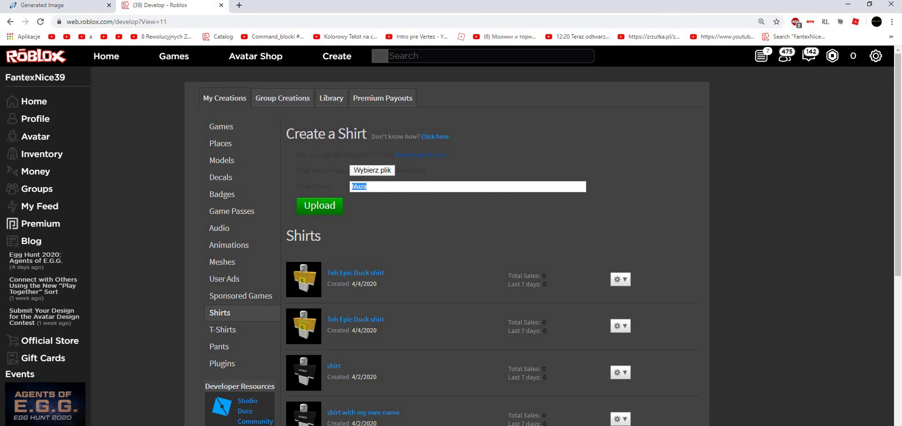
pyautogui.write('zakatek galaktyki')
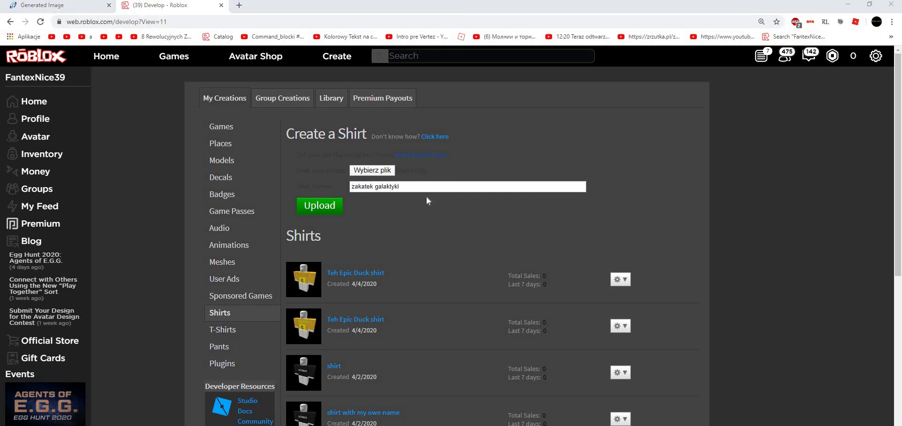
# Try to upload the shirt under its current name and once more under the name "shirt"
pyautogui.click(308, 214)
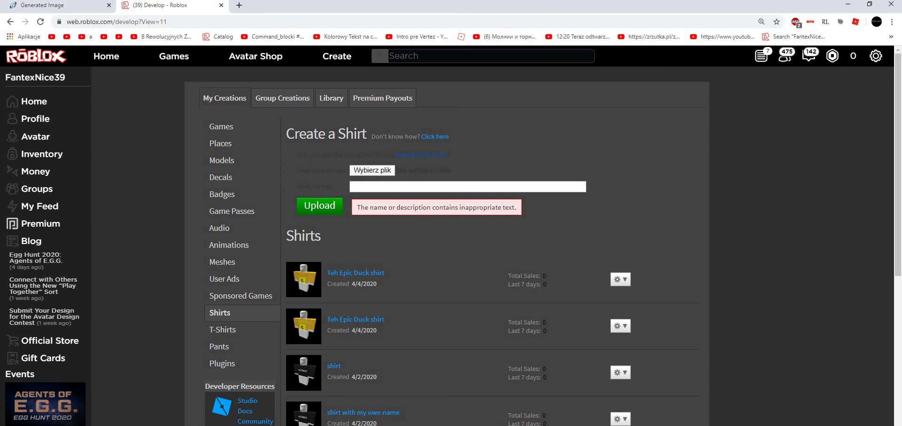
pyautogui.write('shirt')
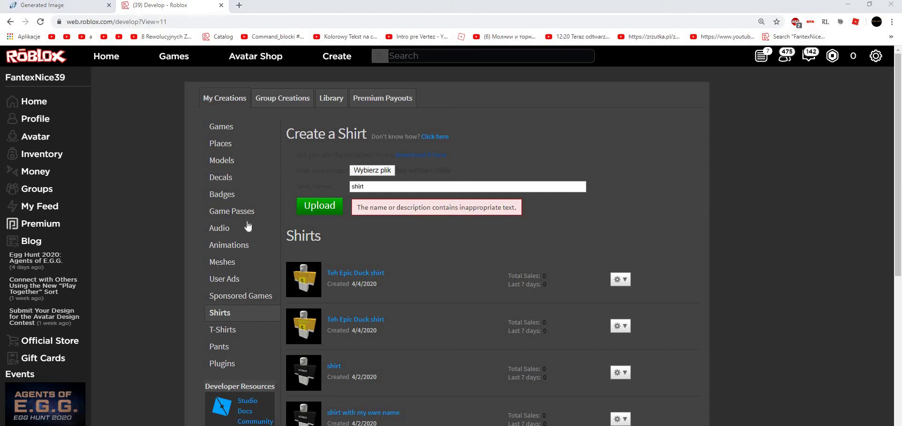
pyautogui.click(319, 205)
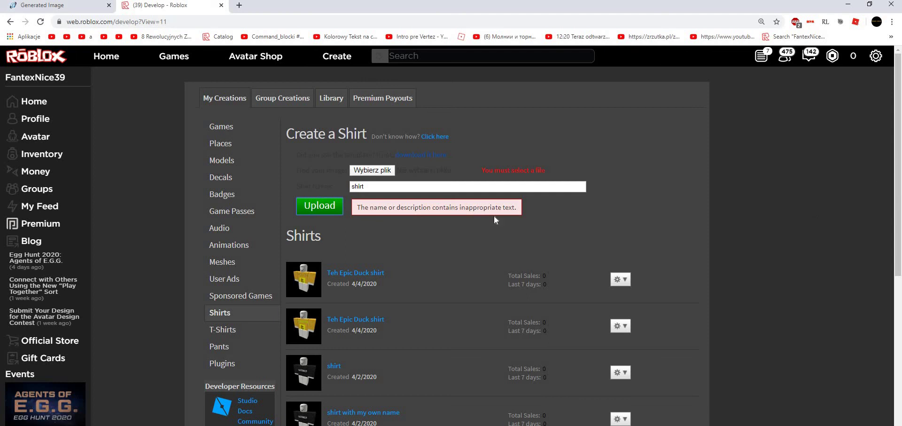
# Upload the bluza image as a shirt named "shirt" and open the new shirt's item page
pyautogui.click(378, 172)
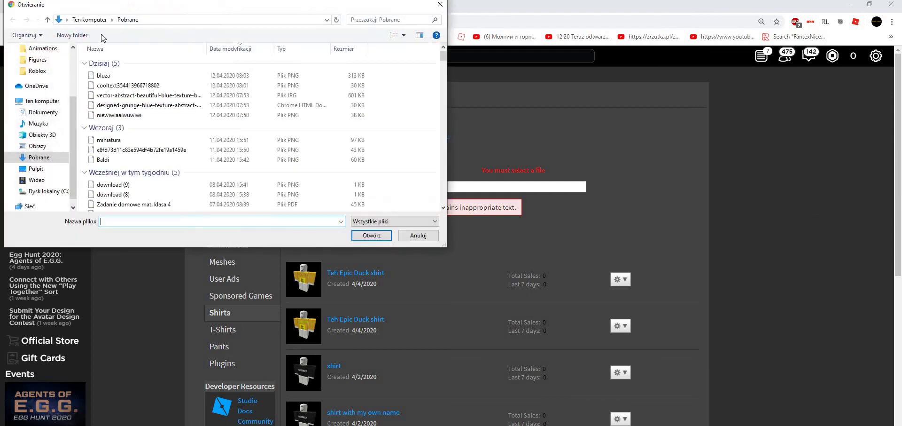
pyautogui.doubleClick(104, 75)
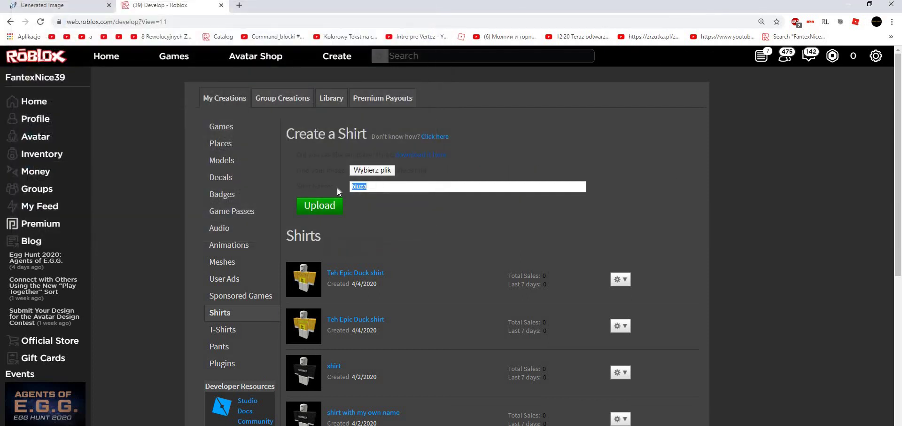
pyautogui.press('BackSpace')
pyautogui.write('shirt')
pyautogui.click(388, 203)
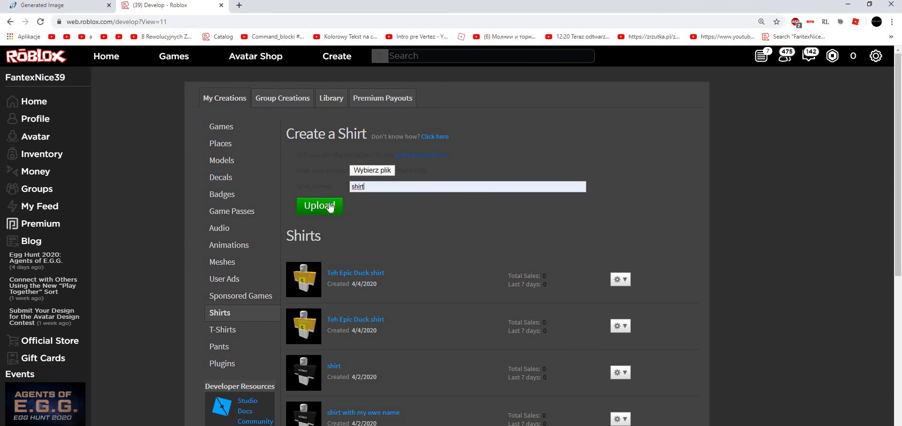
pyautogui.click(331, 206)
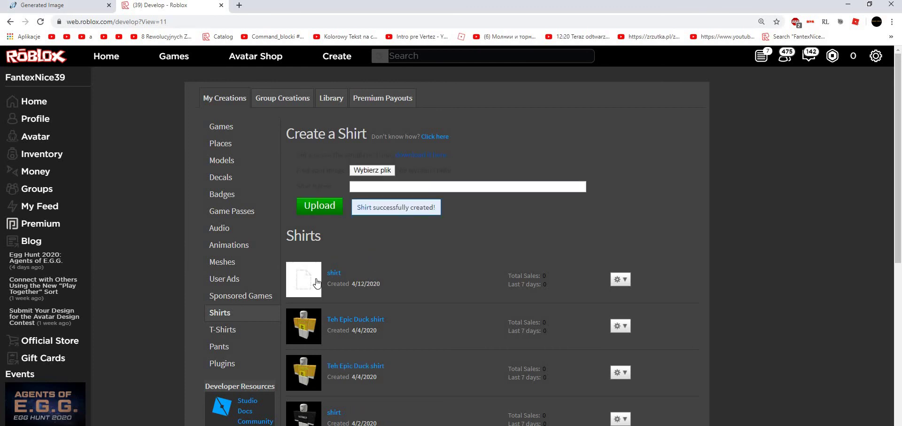
pyautogui.click(315, 280)
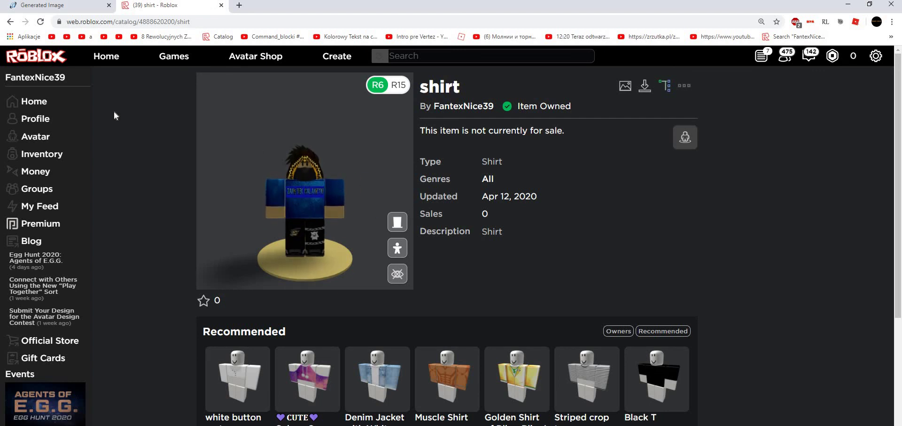
# Put the newly uploaded shirt on the avatar from the Avatar Editor's Shirts category and take it off again
pyautogui.click(39, 136)
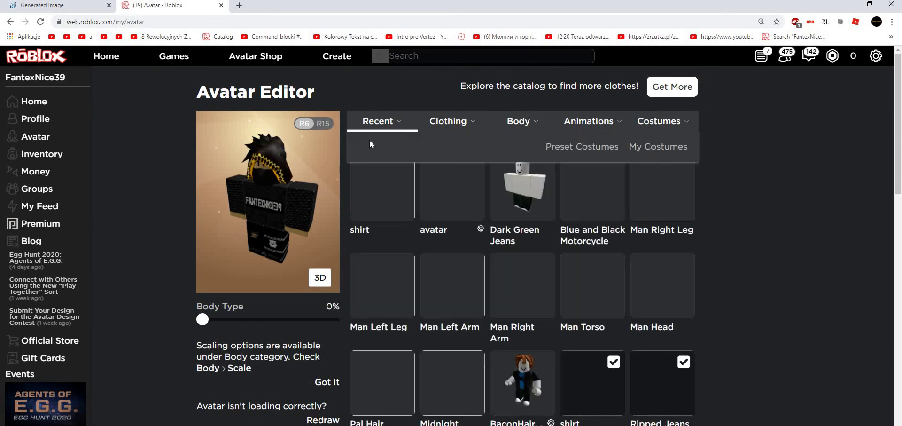
pyautogui.moveTo(453, 152)
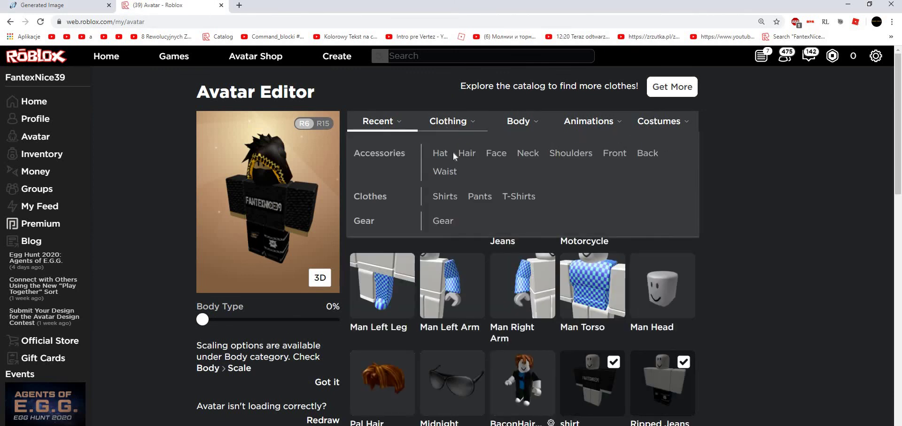
pyautogui.click(417, 194)
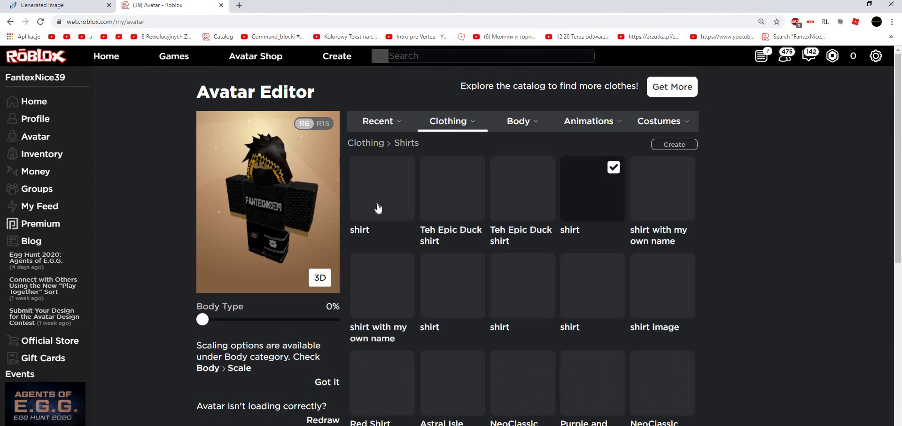
pyautogui.click(382, 193)
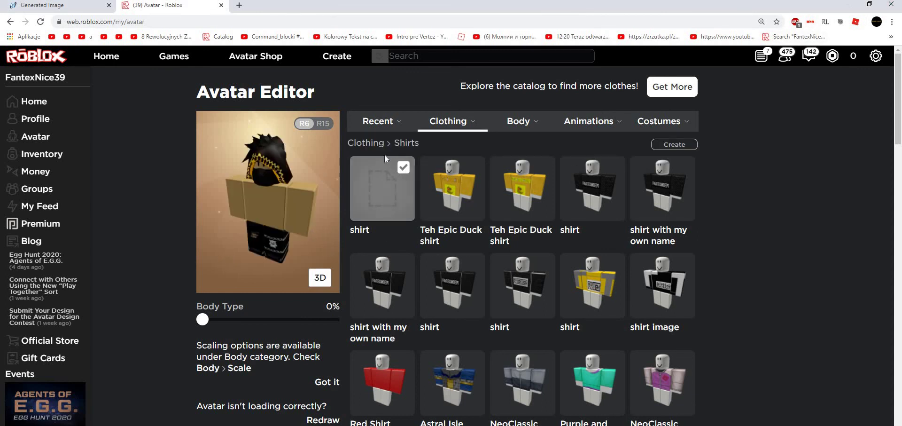
pyautogui.click(394, 185)
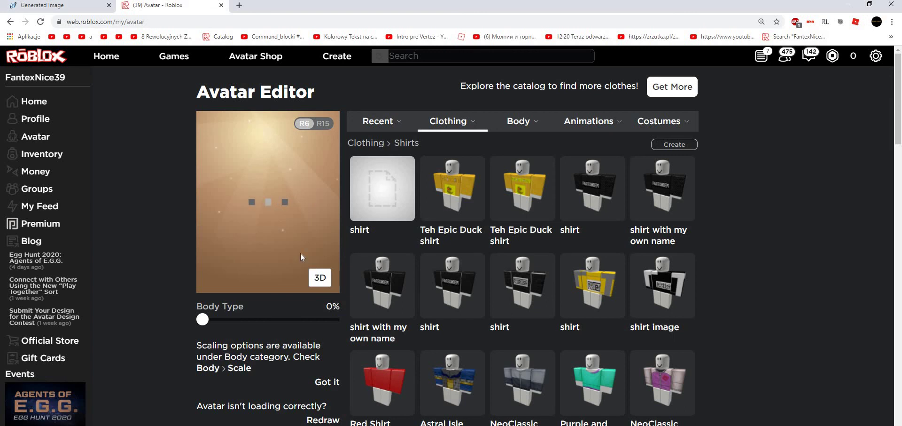